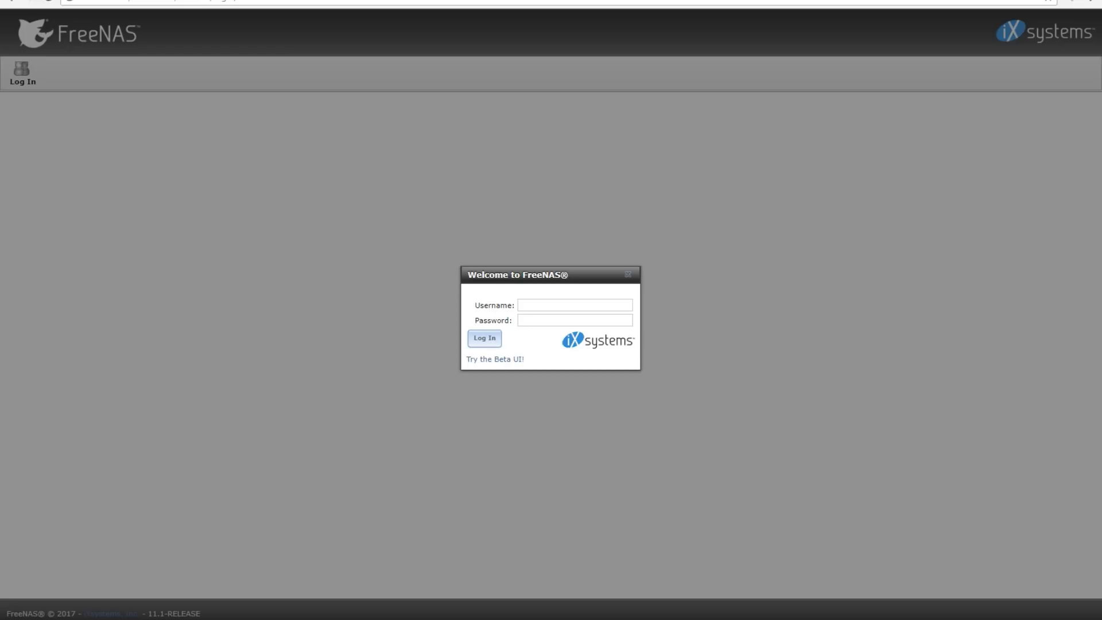
Log in to the FreeNAS web interface with the root administrator account
{"action": "key", "text": "Tab"}
{"action": "left_click", "coordinate": [533, 305]}
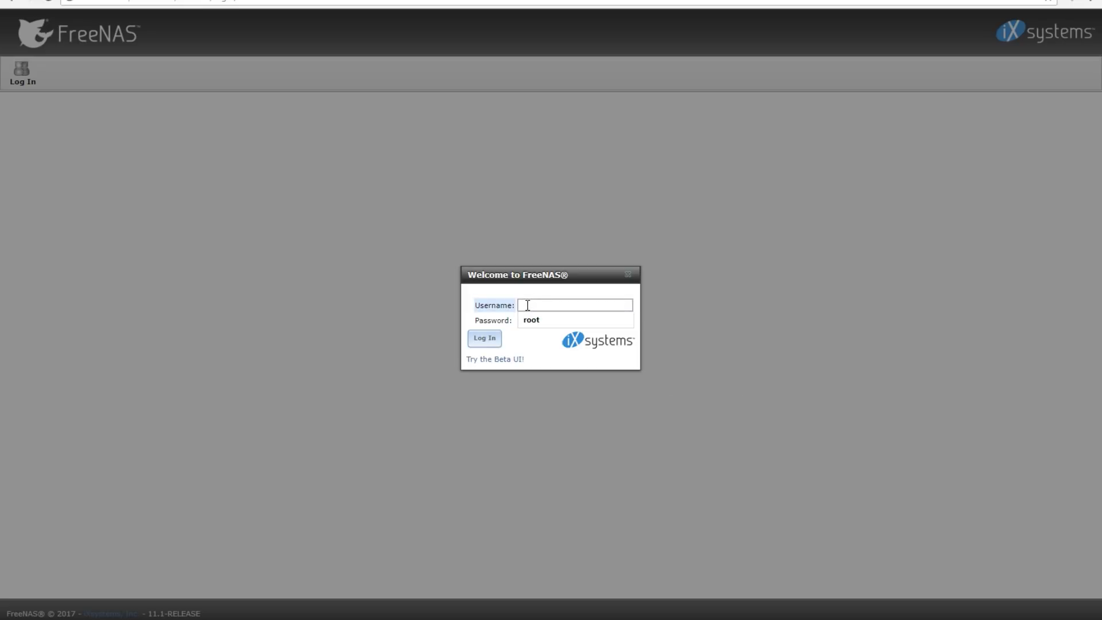
{"action": "type", "text": "root"}
{"action": "key", "text": "Tab"}
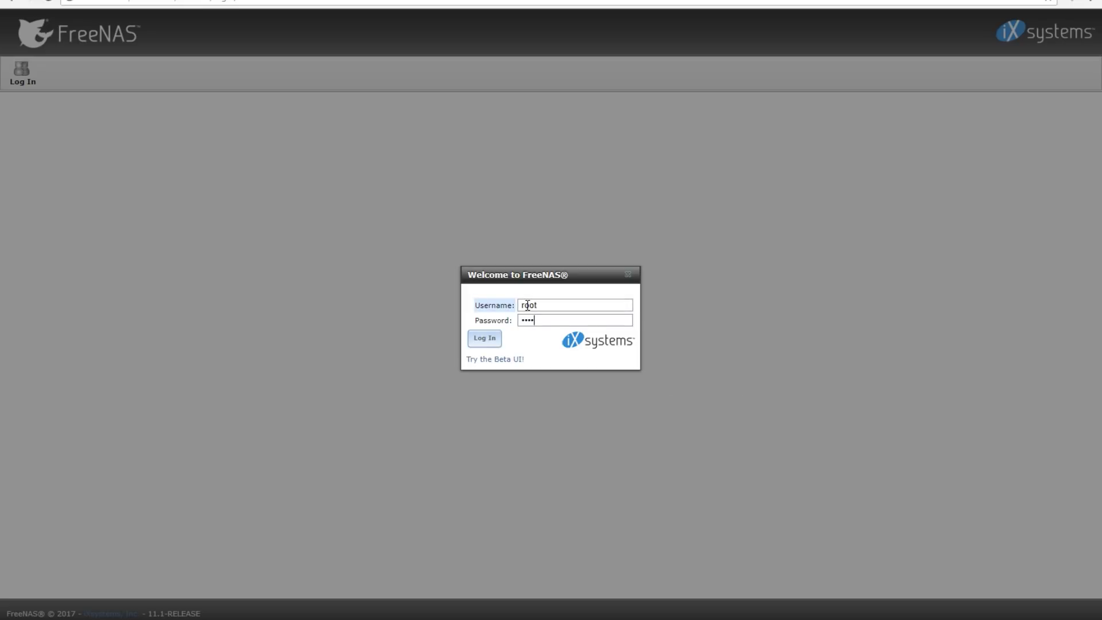
{"action": "key", "text": "Return"}
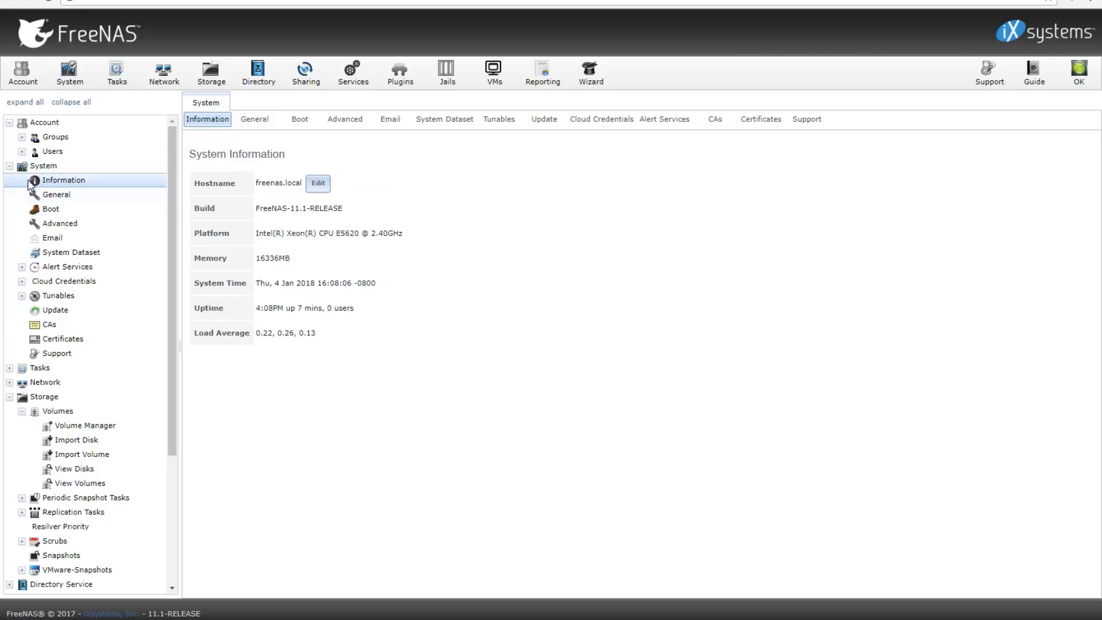
Build volume Datastore01 from all four 1.0 TB disks for 1.82 TiB capacity
{"action": "left_click", "coordinate": [10, 166]}
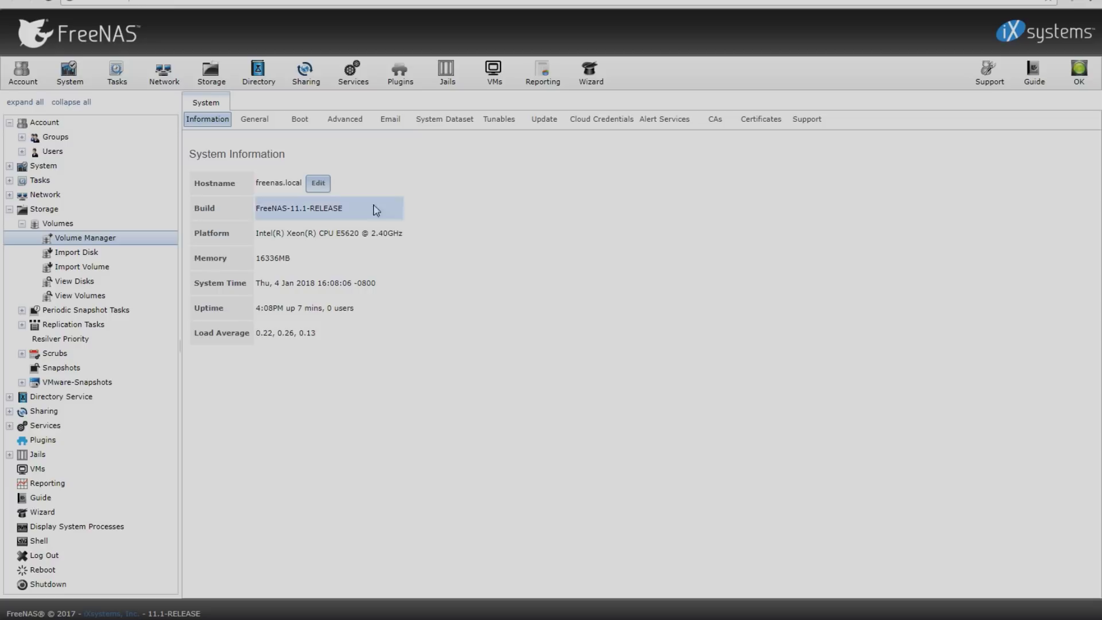
{"action": "left_click", "coordinate": [91, 238]}
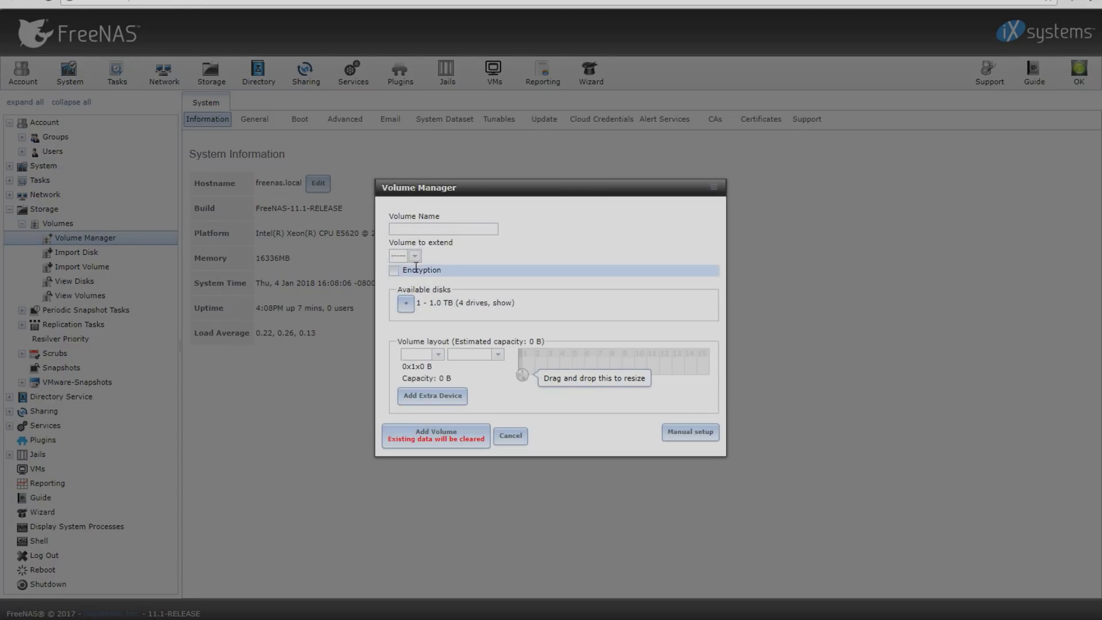
{"action": "left_click", "coordinate": [416, 229]}
{"action": "type", "text": "Datastore01"}
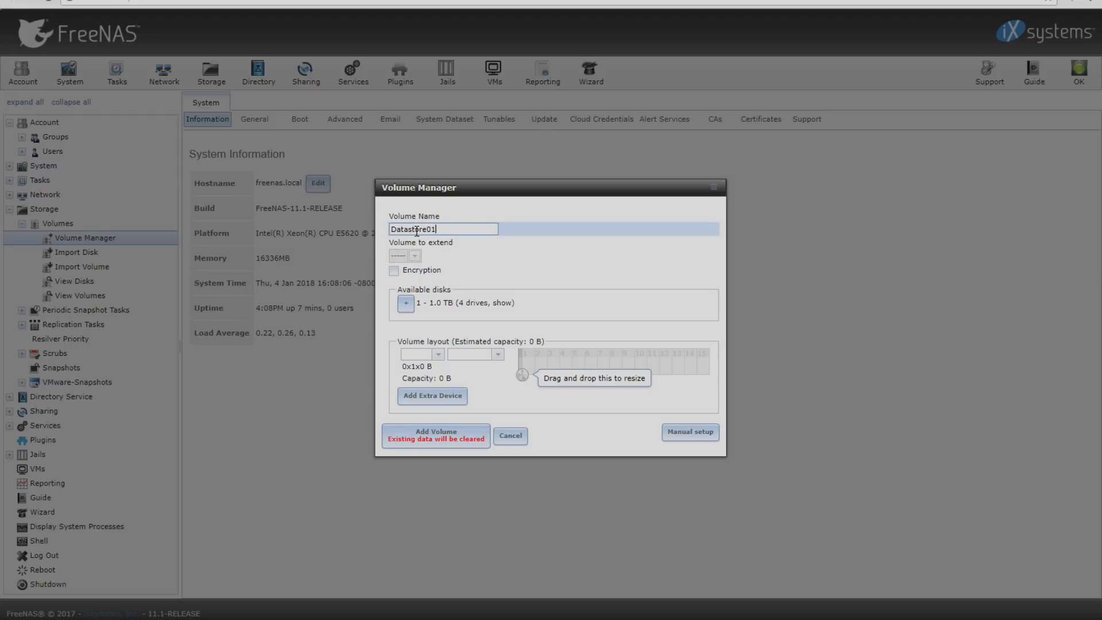
{"action": "left_click", "coordinate": [408, 304]}
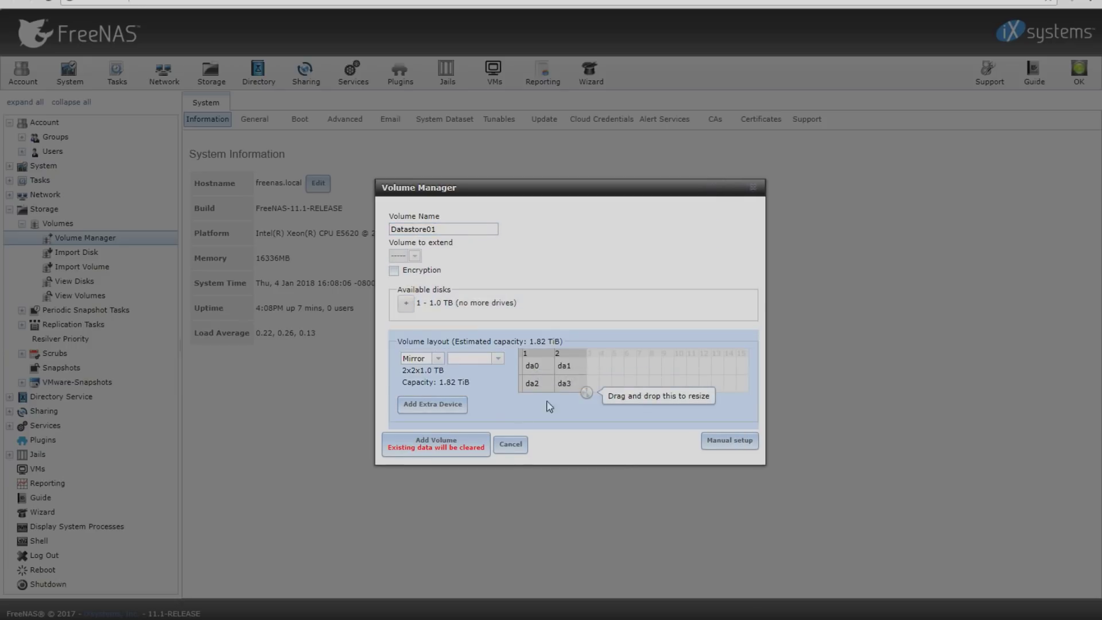
{"action": "left_click", "coordinate": [451, 409]}
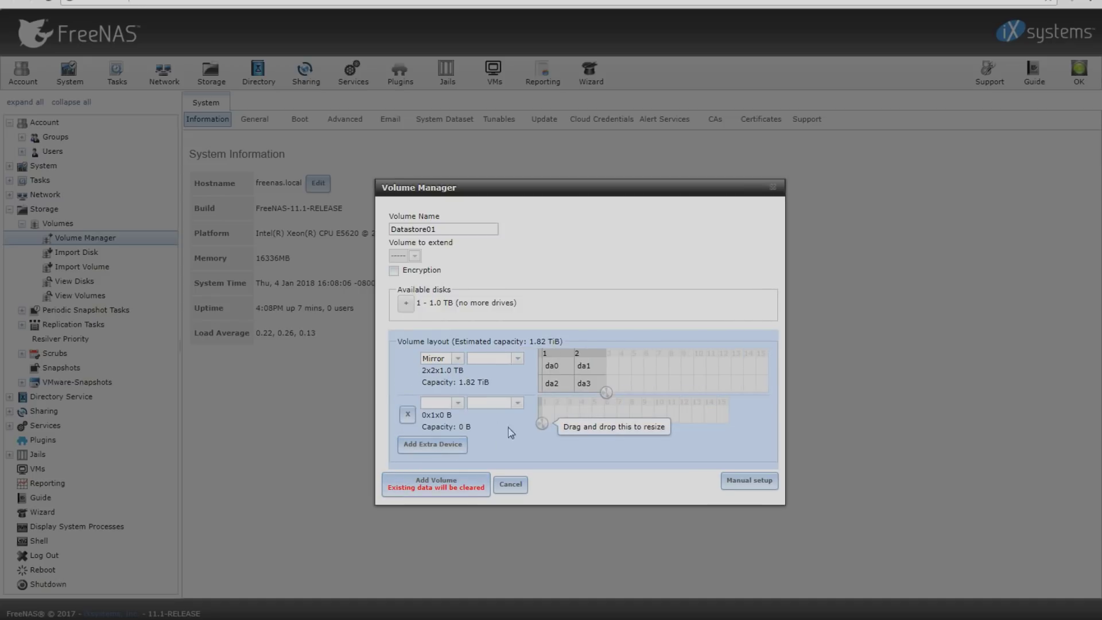
{"action": "left_click", "coordinate": [408, 415]}
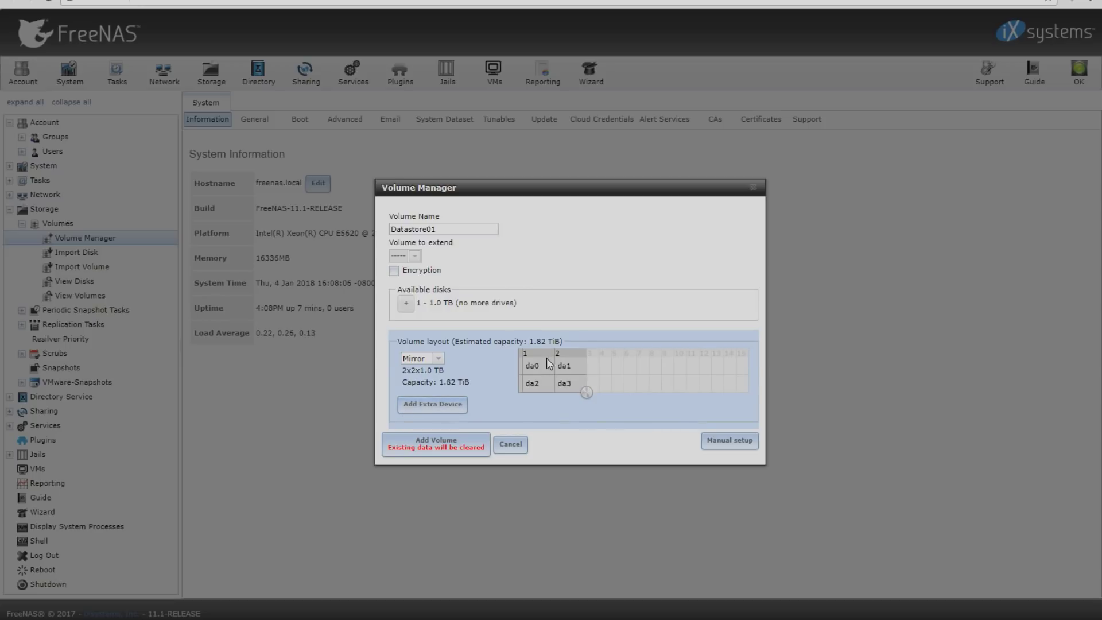
{"action": "left_click", "coordinate": [483, 450]}
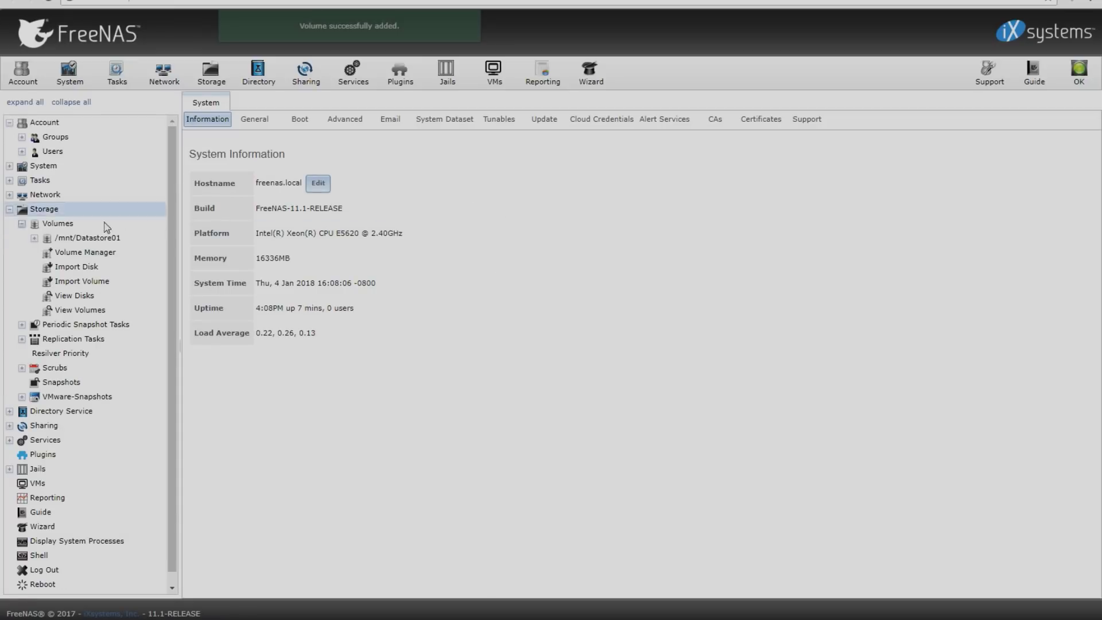
Show the Storage volumes list and select the Datastore01 dataset row
{"action": "left_click", "coordinate": [33, 239]}
{"action": "left_click", "coordinate": [68, 239]}
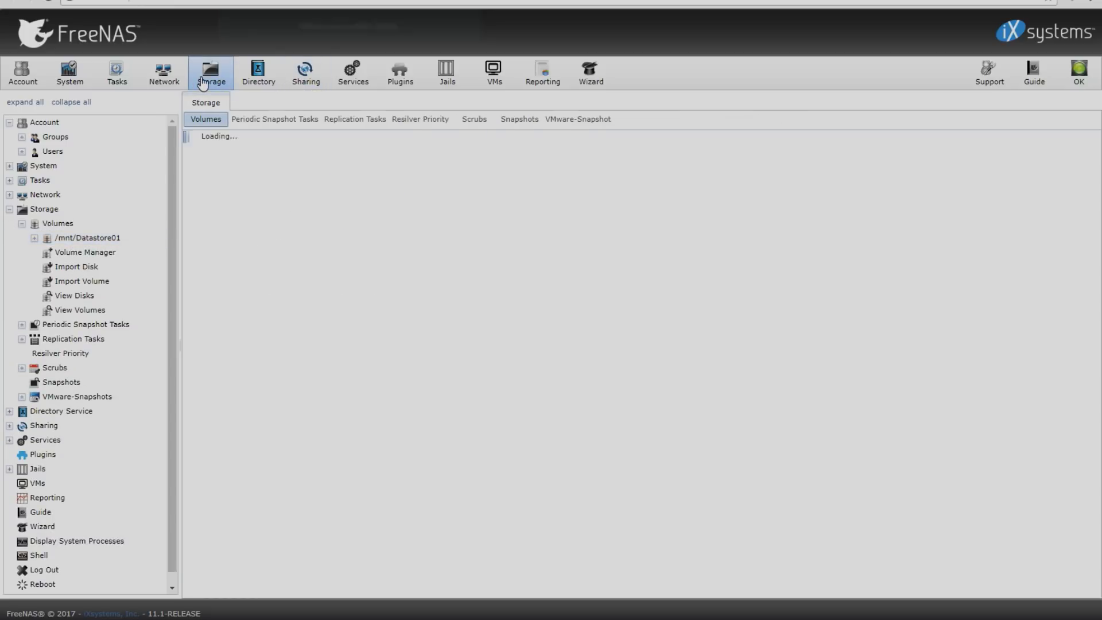
{"action": "left_click", "coordinate": [265, 210]}
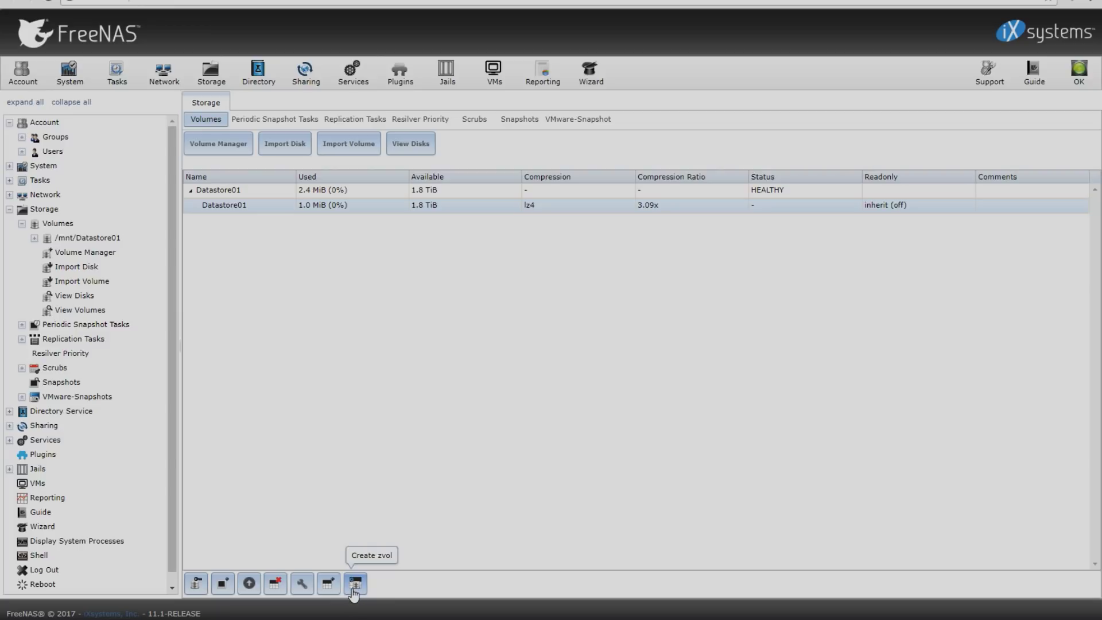
Create a 1700 GiB zvol Datastore01 commented 'Datastore for hosts', deduplication Inherit (off)
{"action": "left_click", "coordinate": [354, 584]}
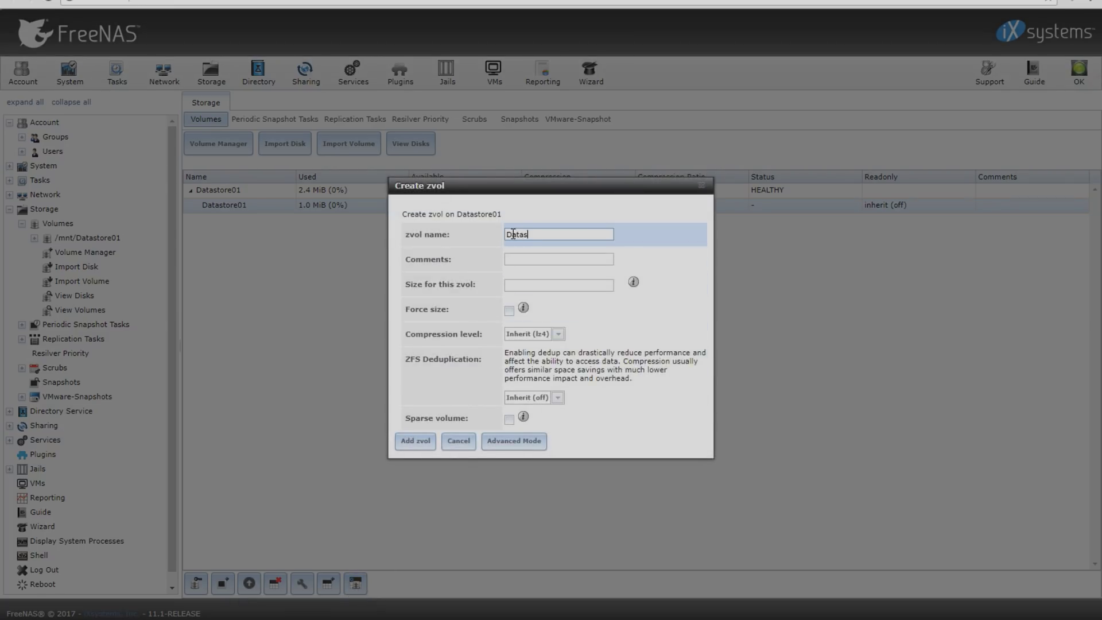
{"action": "type", "text": "Datastore01"}
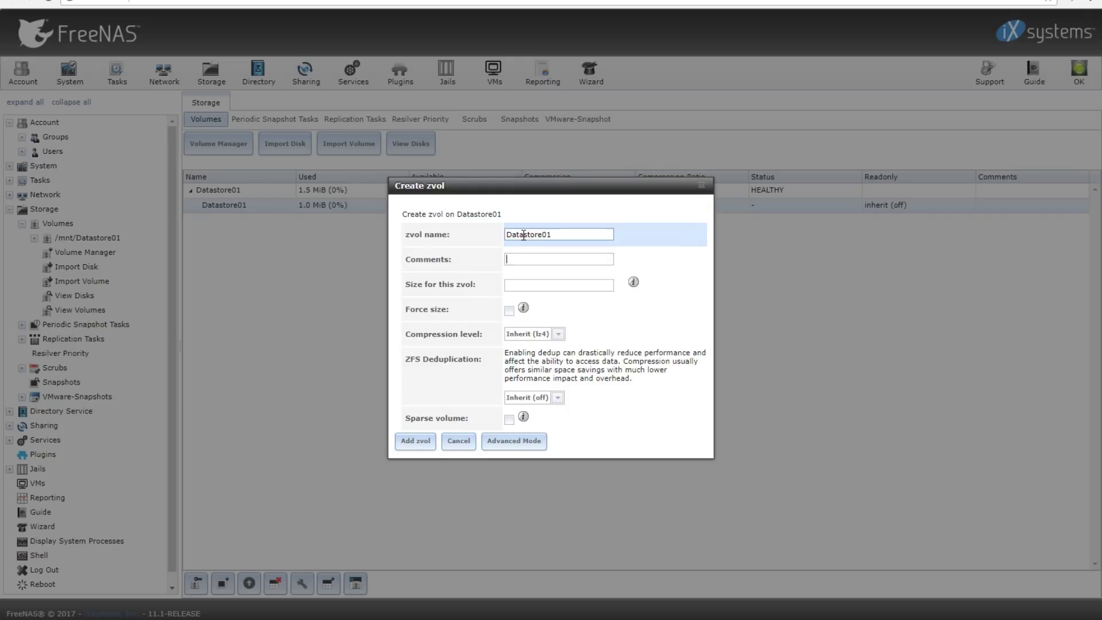
{"action": "key", "text": "Tab"}
{"action": "type", "text": "Datastor"}
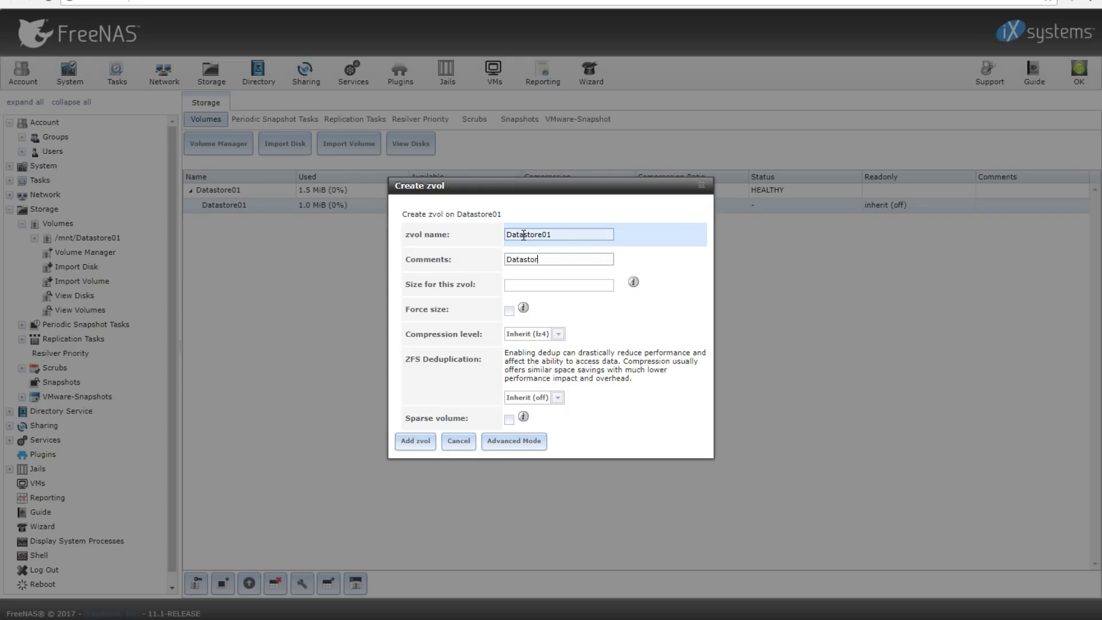
{"action": "type", "text": "e for hosts"}
{"action": "key", "text": "Tab"}
{"action": "type", "text": "170"}
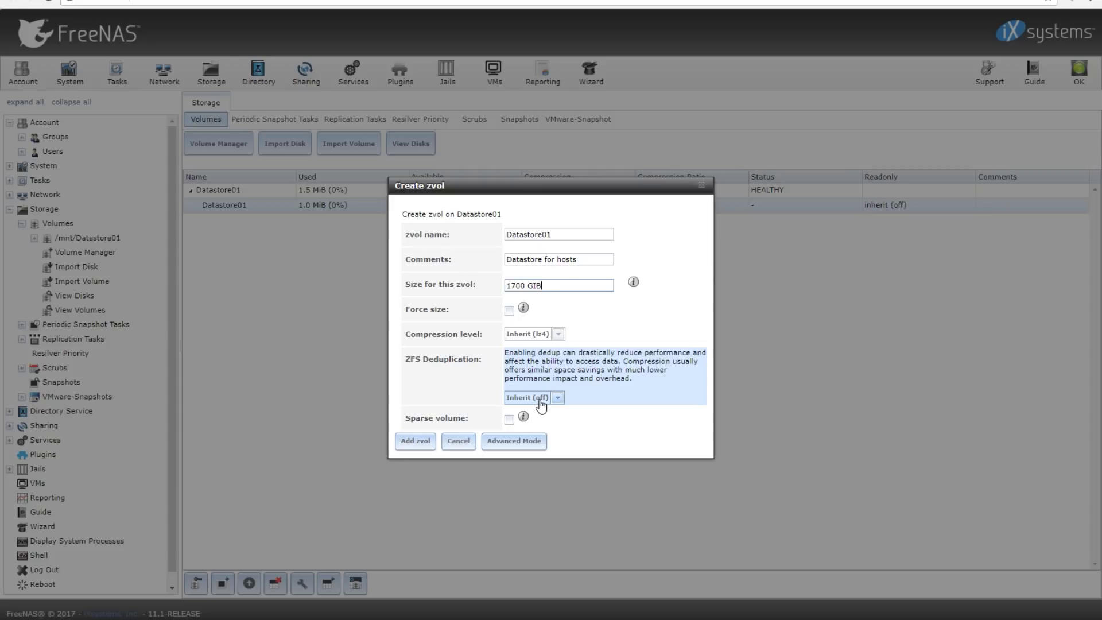
{"action": "left_click", "coordinate": [540, 405]}
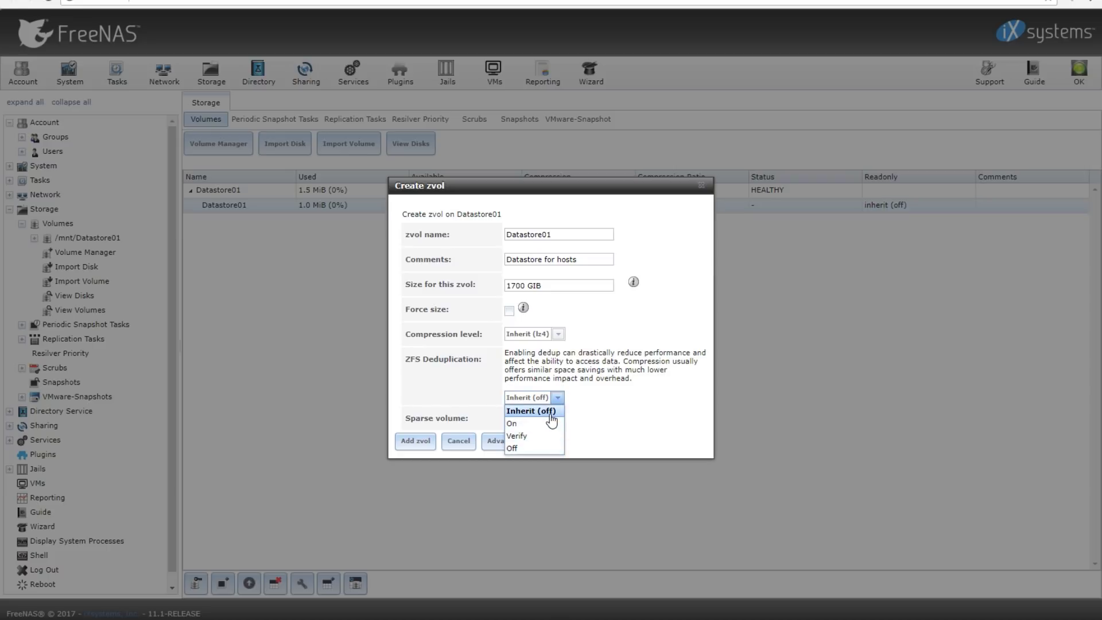
{"action": "left_click", "coordinate": [549, 412]}
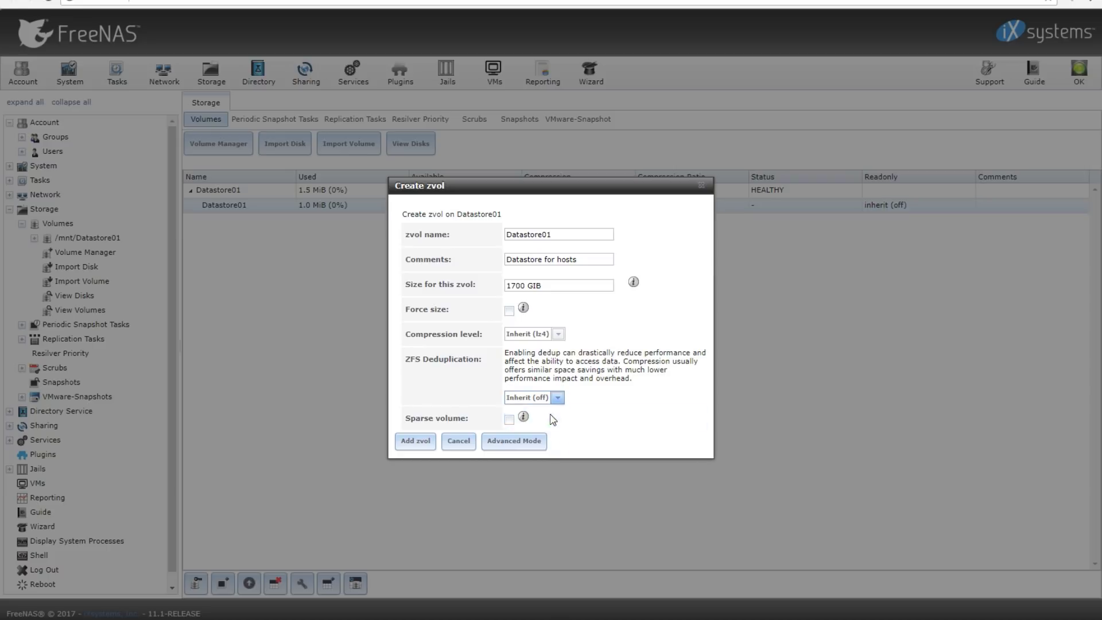
{"action": "left_click", "coordinate": [423, 442]}
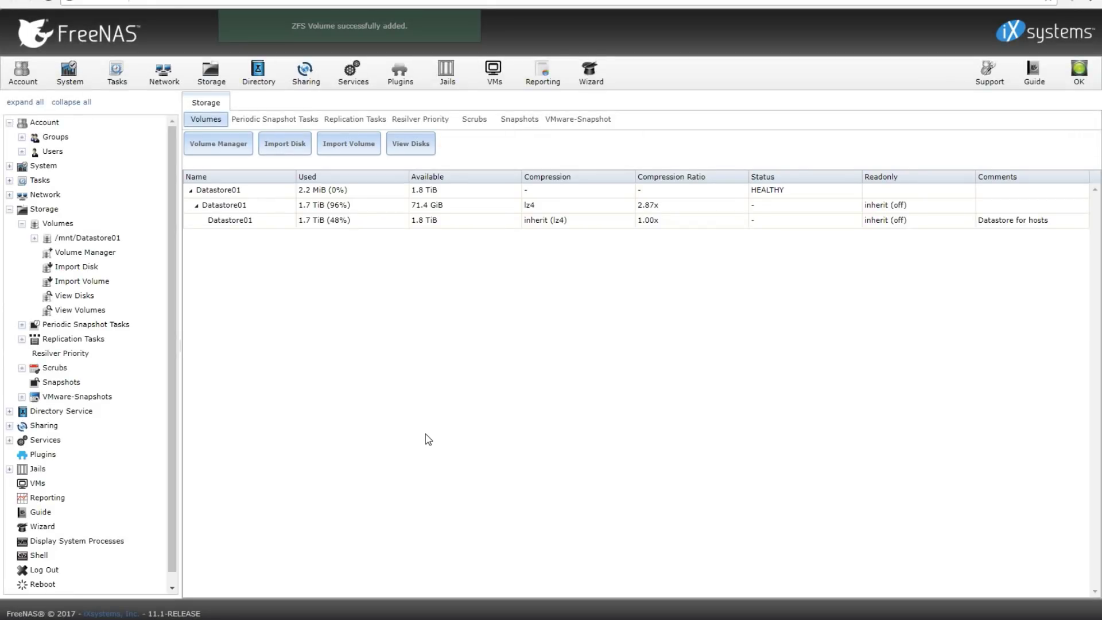
Go to the Portals list under Sharing > Block (iSCSI)
{"action": "left_click", "coordinate": [374, 221]}
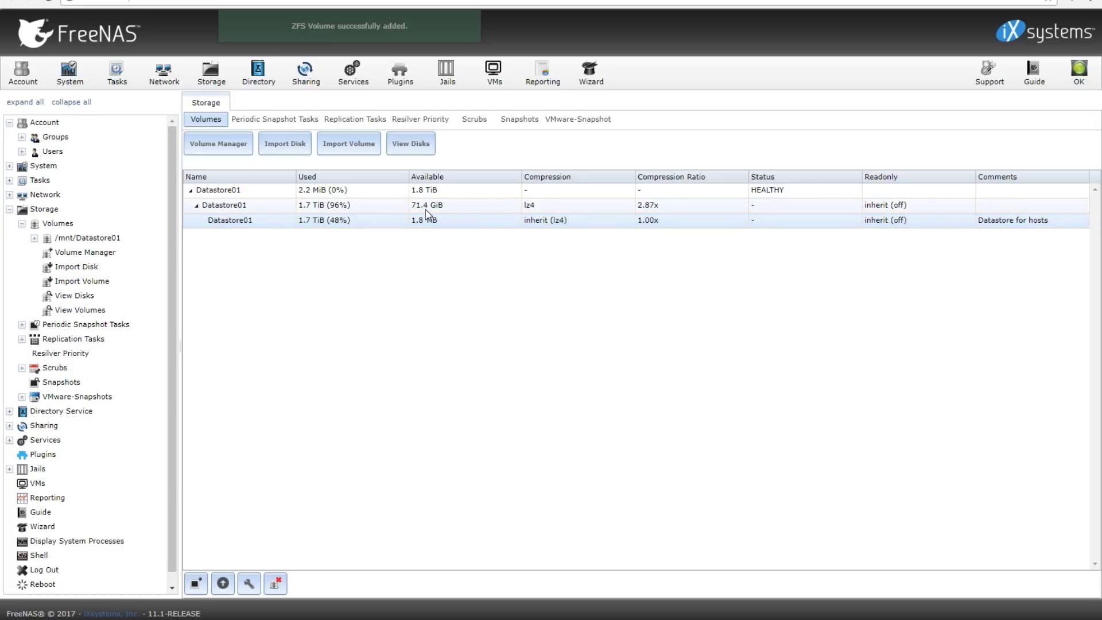
{"action": "left_click", "coordinate": [22, 223]}
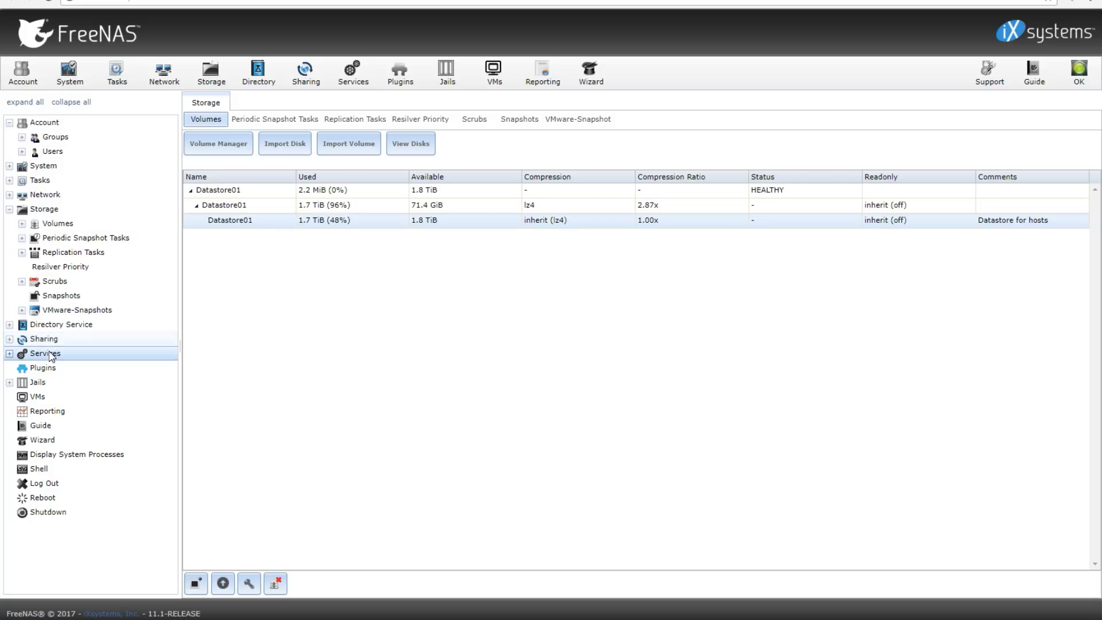
{"action": "left_click", "coordinate": [20, 341]}
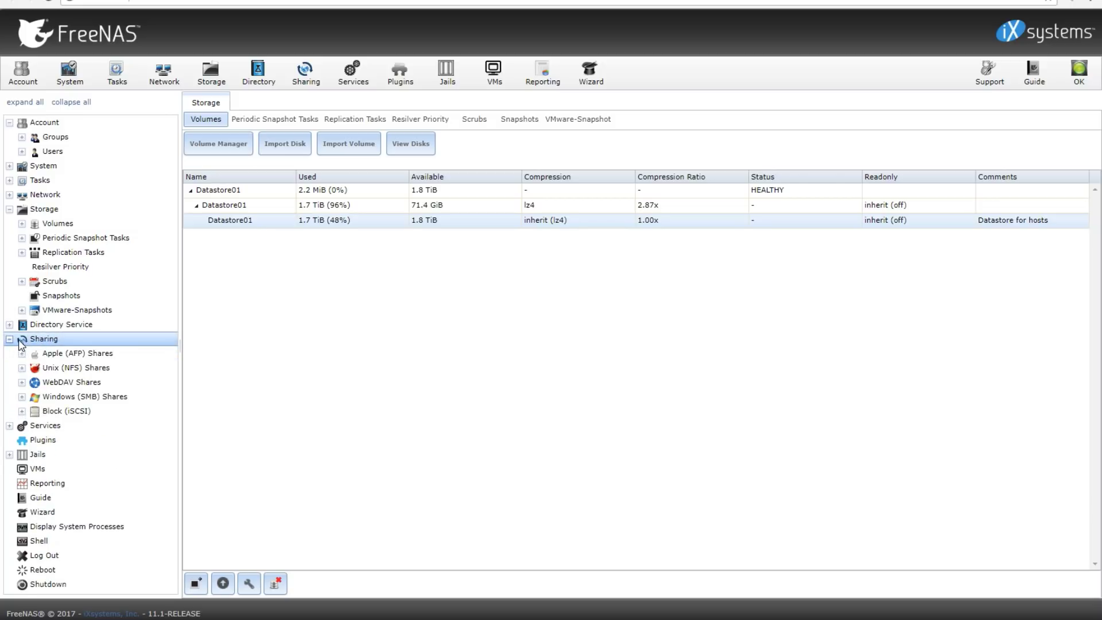
{"action": "left_click", "coordinate": [22, 411]}
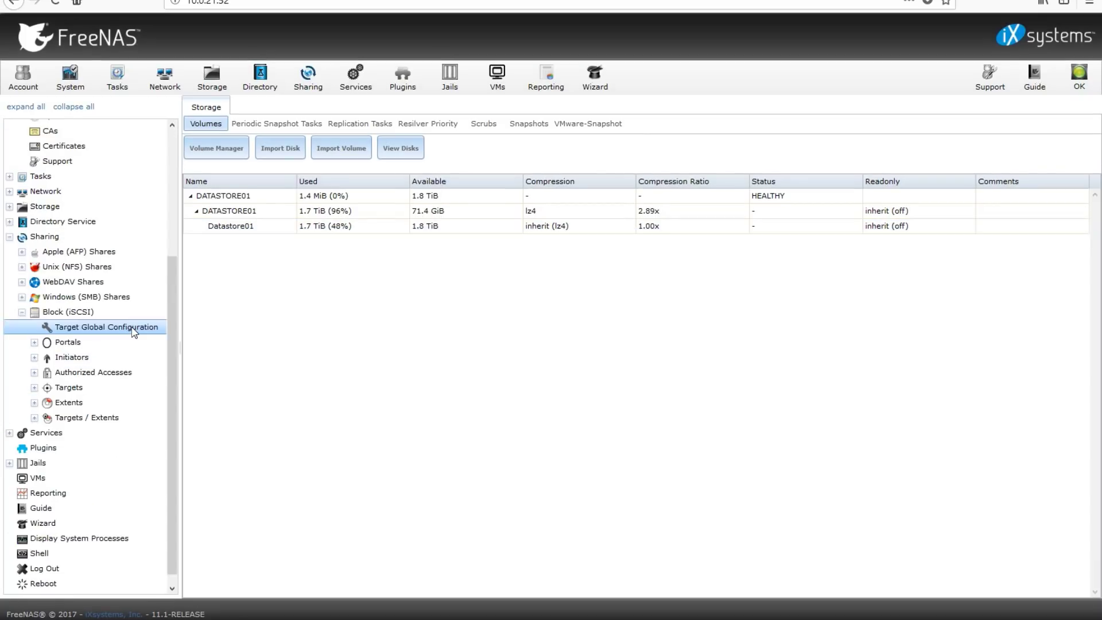
{"action": "left_click", "coordinate": [133, 330]}
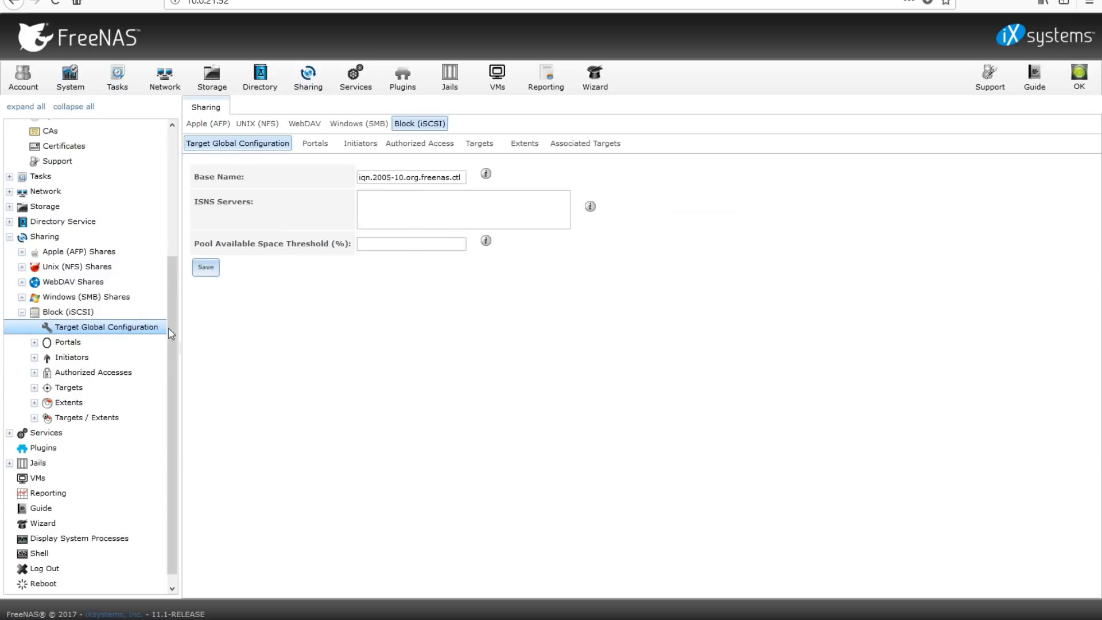
{"action": "left_click", "coordinate": [314, 144]}
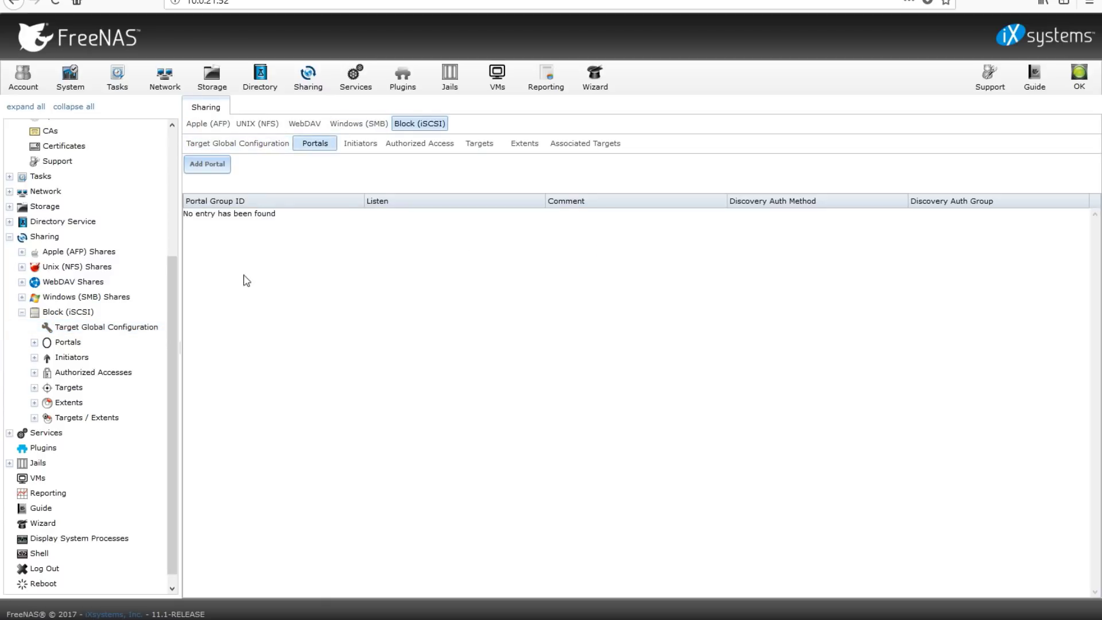
Start a new portal with discovery authentication None, then cancel it unsaved
{"action": "left_click", "coordinate": [210, 164]}
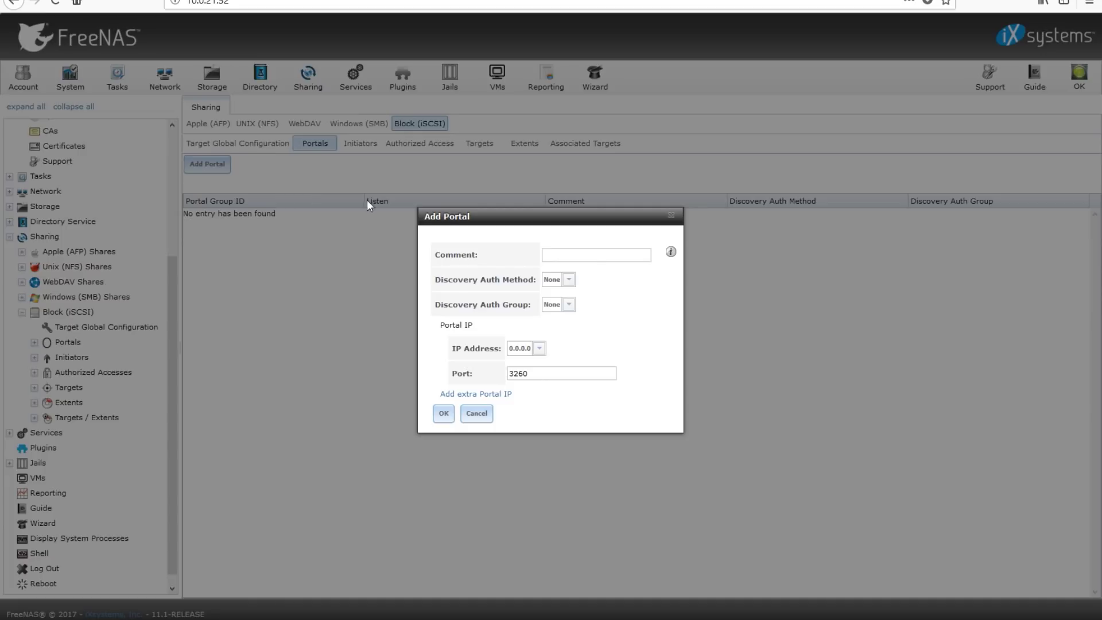
{"action": "left_click", "coordinate": [570, 279]}
{"action": "left_click", "coordinate": [572, 279]}
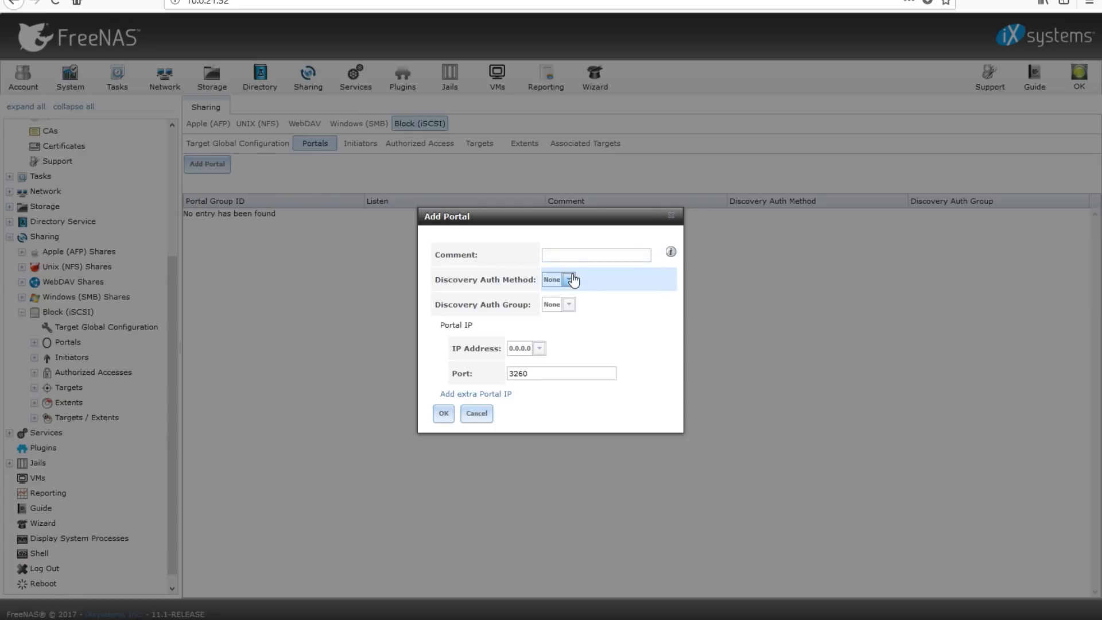
{"action": "left_click", "coordinate": [525, 348]}
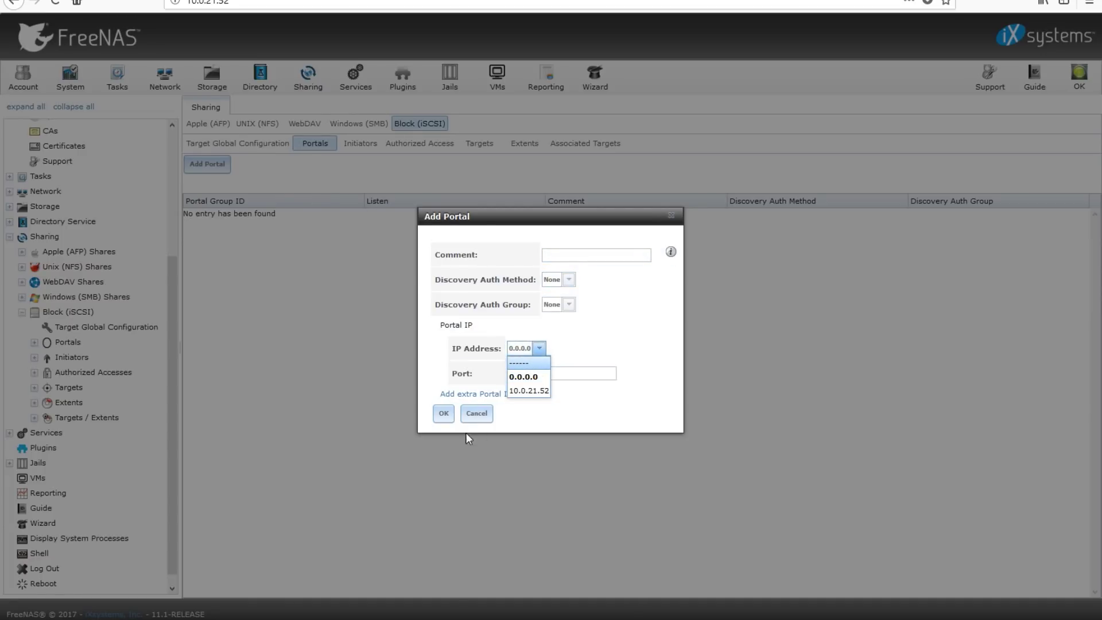
{"action": "left_click", "coordinate": [476, 413]}
{"action": "left_click", "coordinate": [25, 315]}
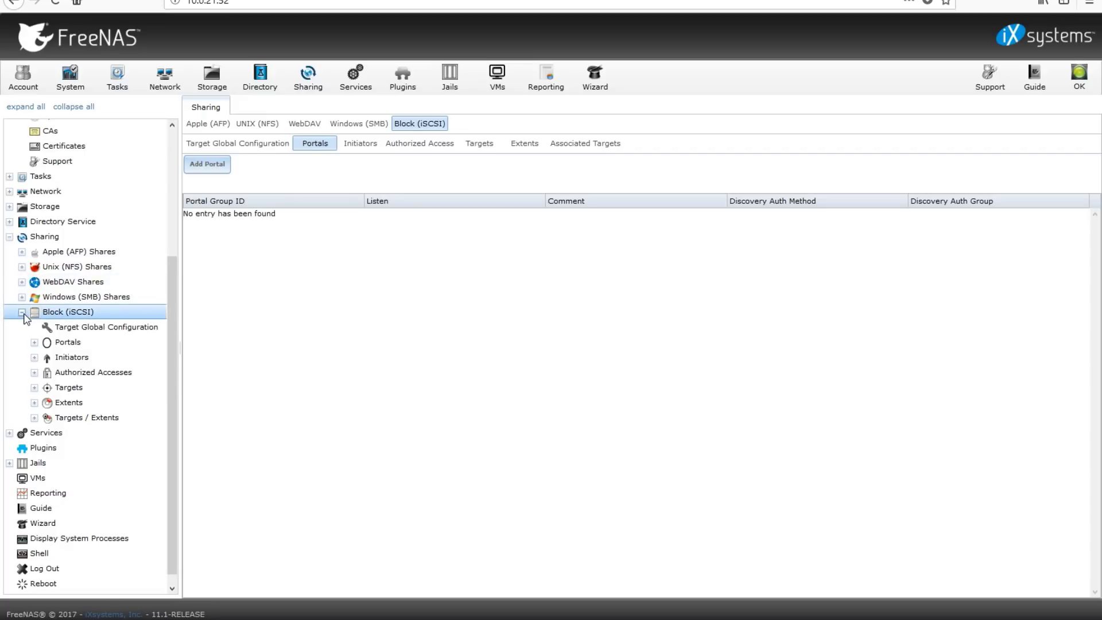
Look through the Network interfaces, global configuration, summary and link aggregation views
{"action": "scroll", "coordinate": [49, 221], "scroll_direction": "up", "scroll_amount": 2}
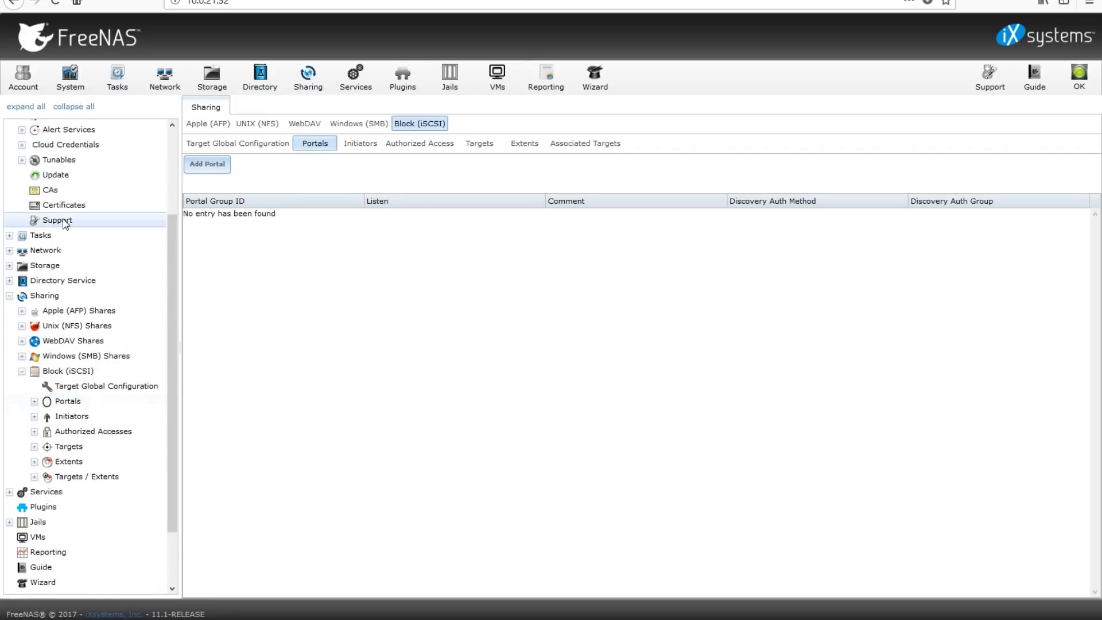
{"action": "left_click", "coordinate": [53, 254]}
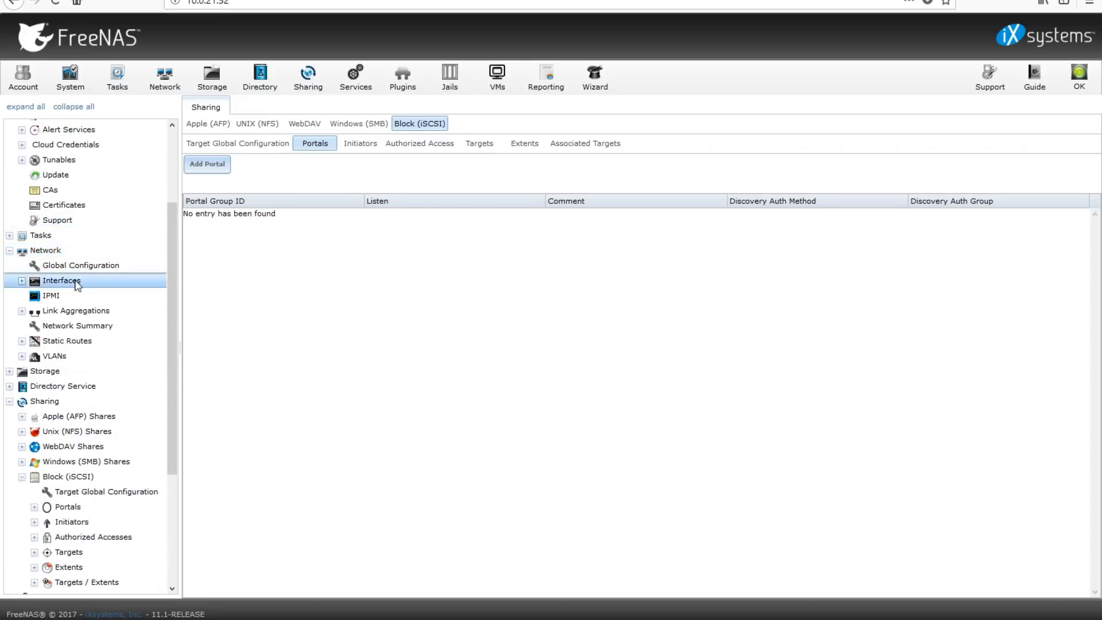
{"action": "left_click", "coordinate": [61, 281]}
{"action": "left_click", "coordinate": [91, 311]}
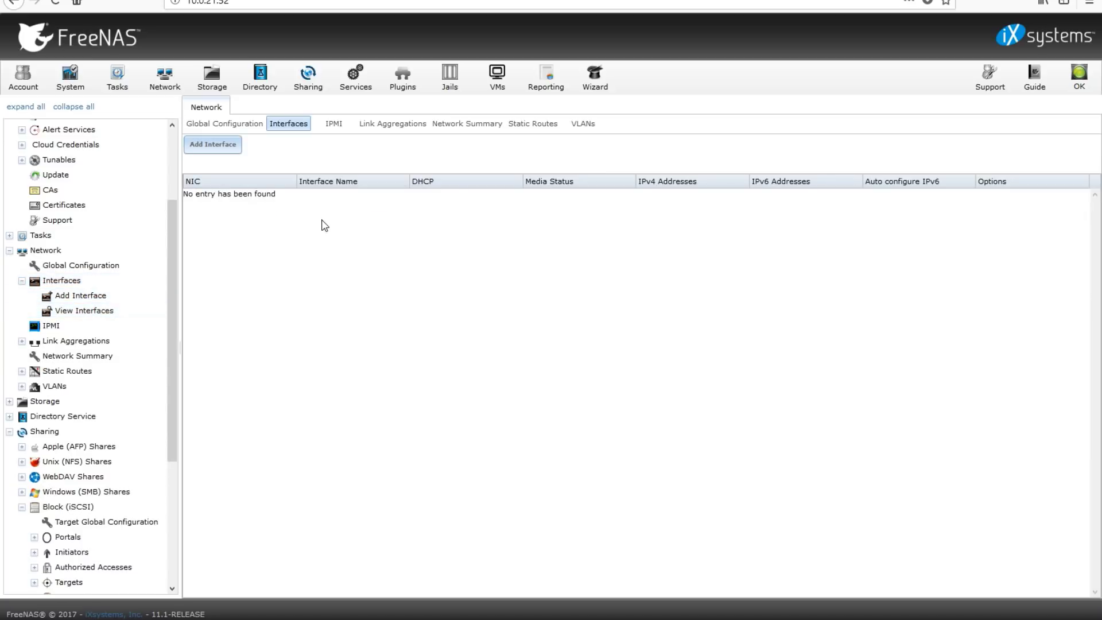
{"action": "left_click", "coordinate": [232, 125]}
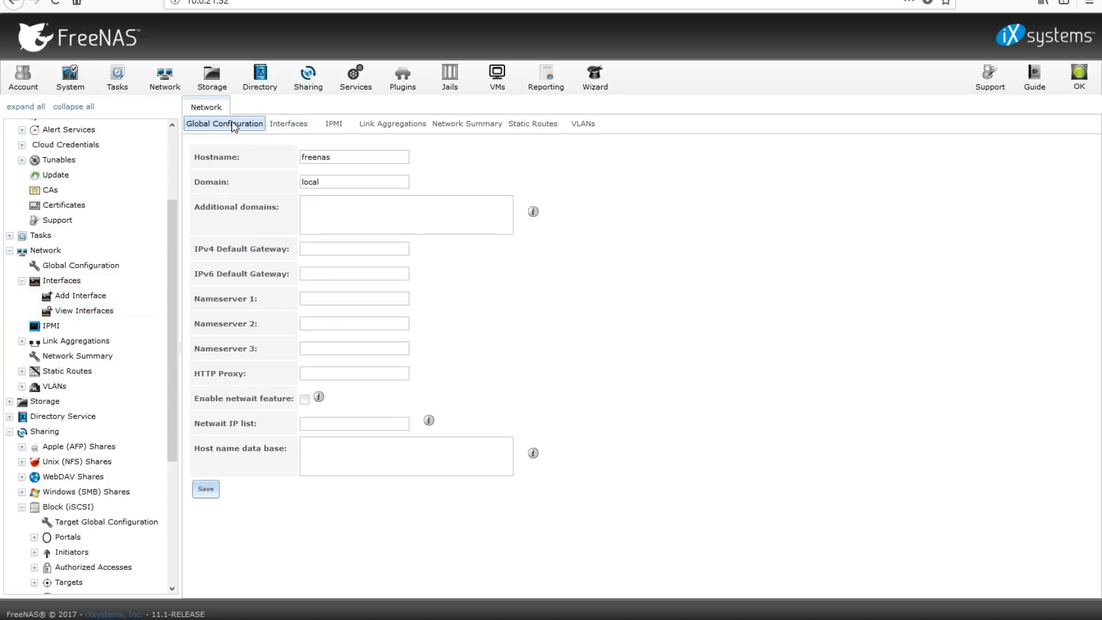
{"action": "left_click", "coordinate": [288, 124]}
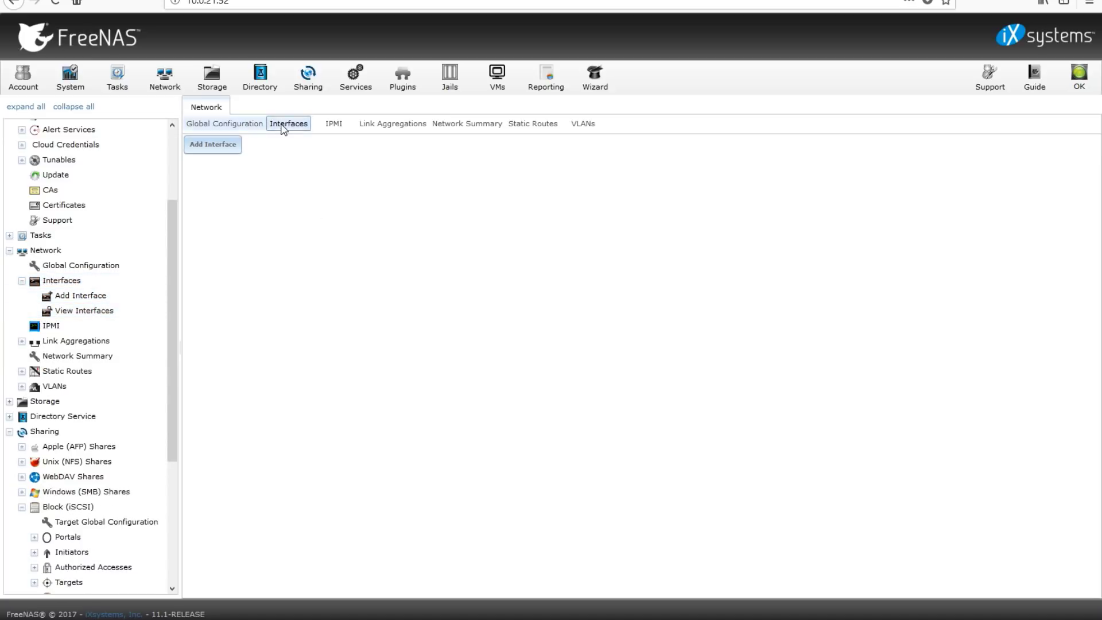
{"action": "left_click", "coordinate": [441, 125]}
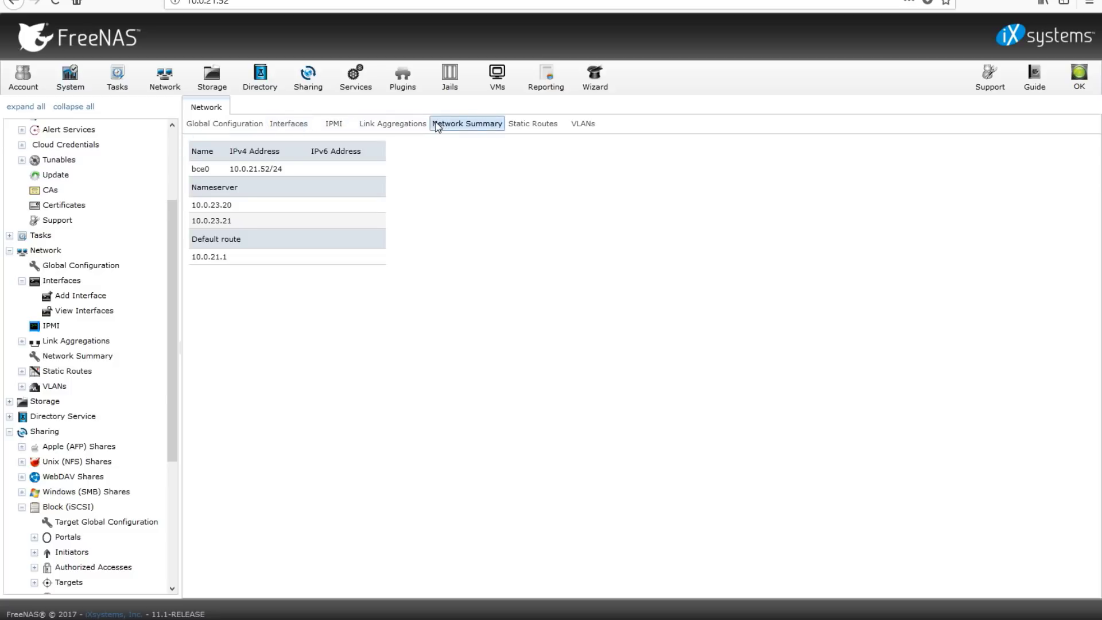
{"action": "left_click", "coordinate": [408, 126]}
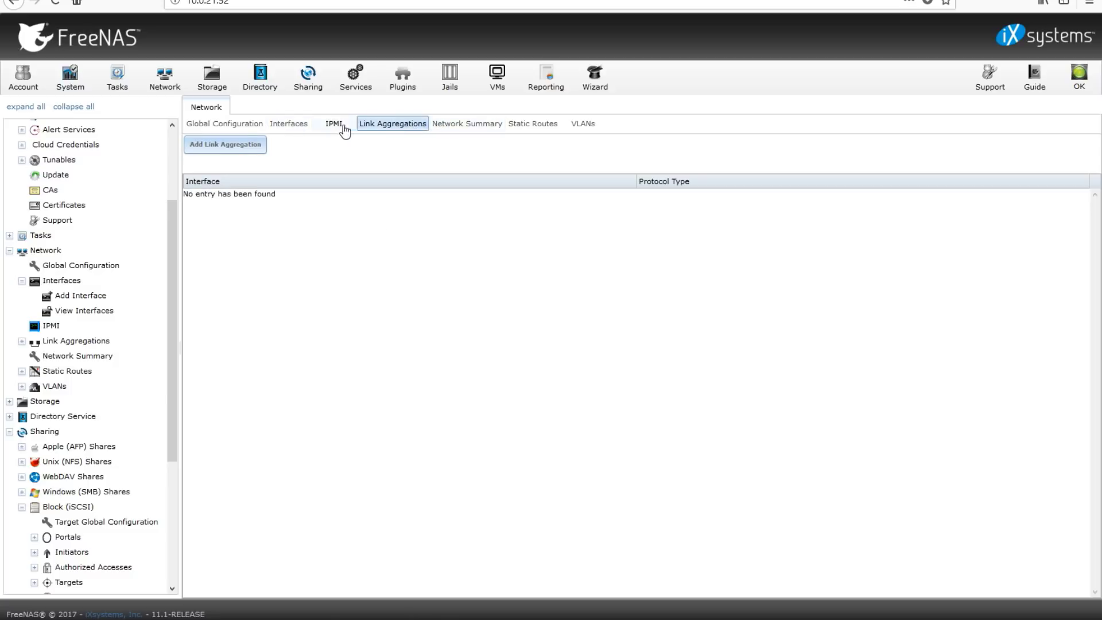
{"action": "left_click", "coordinate": [210, 126]}
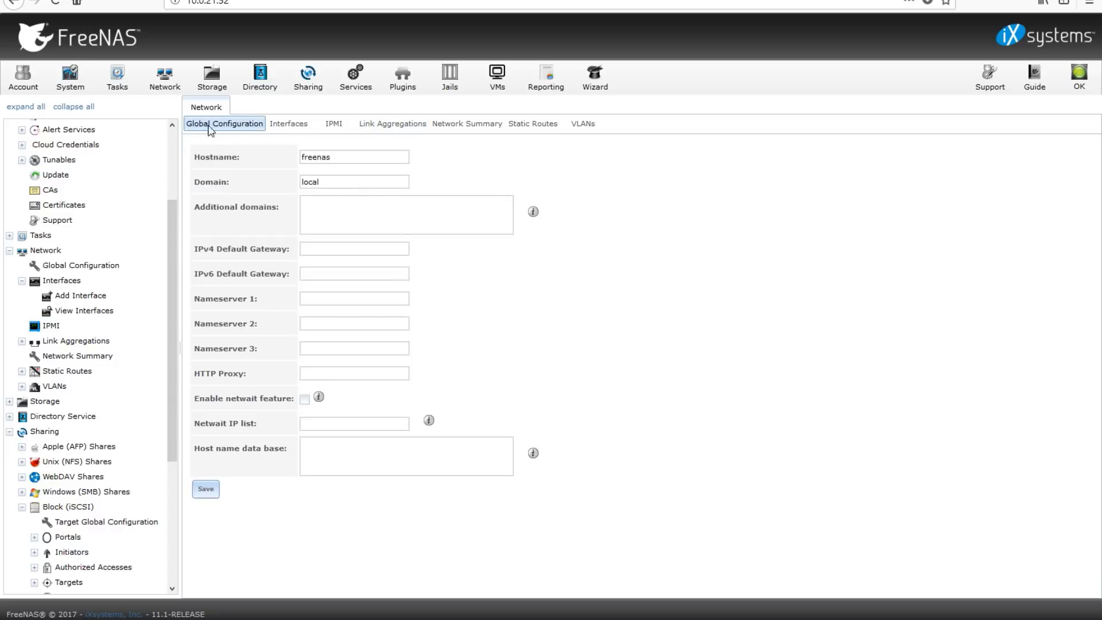
Add interface ISCSI01 on NIC bce1 with static IPv4 10.254.254.52/24
{"action": "left_click", "coordinate": [94, 295]}
{"action": "left_click", "coordinate": [560, 154]}
{"action": "left_click", "coordinate": [548, 170]}
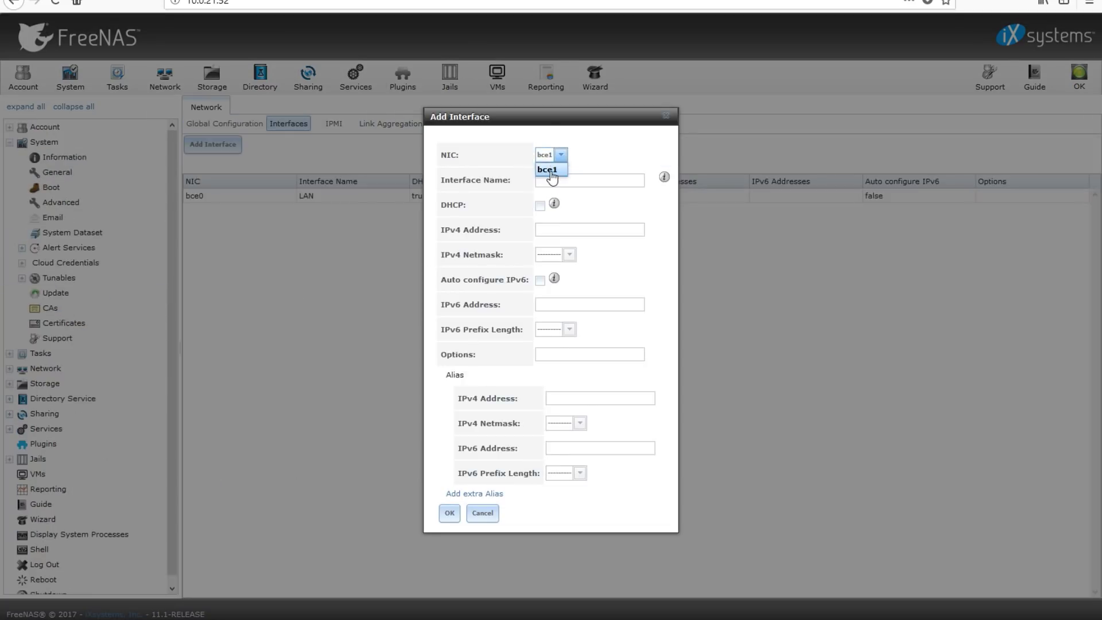
{"action": "left_click", "coordinate": [554, 179]}
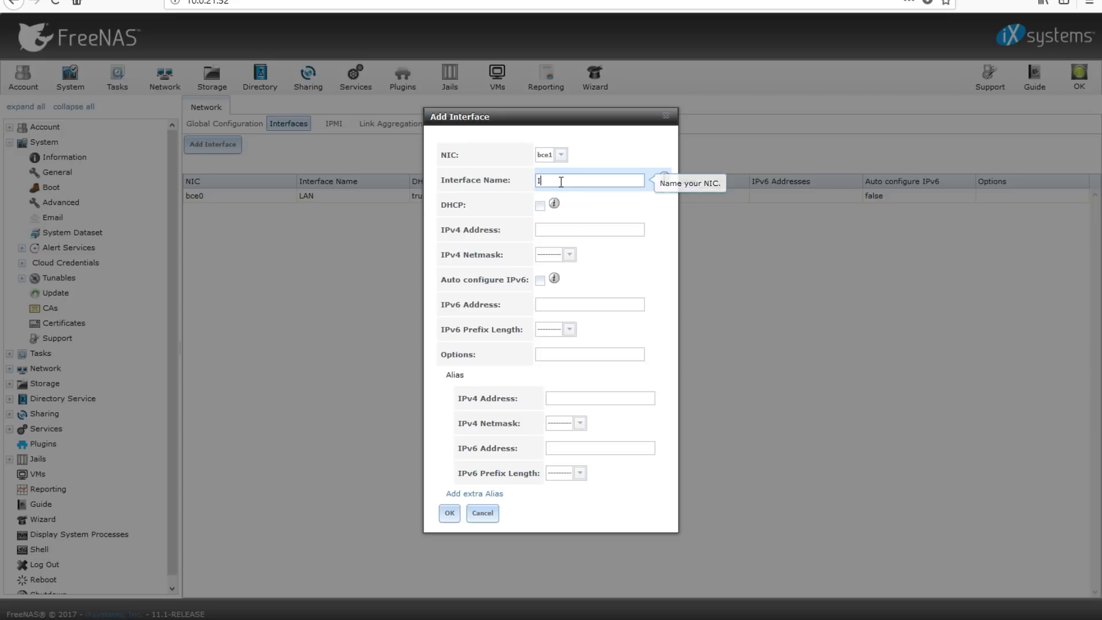
{"action": "type", "text": "ISCSI01"}
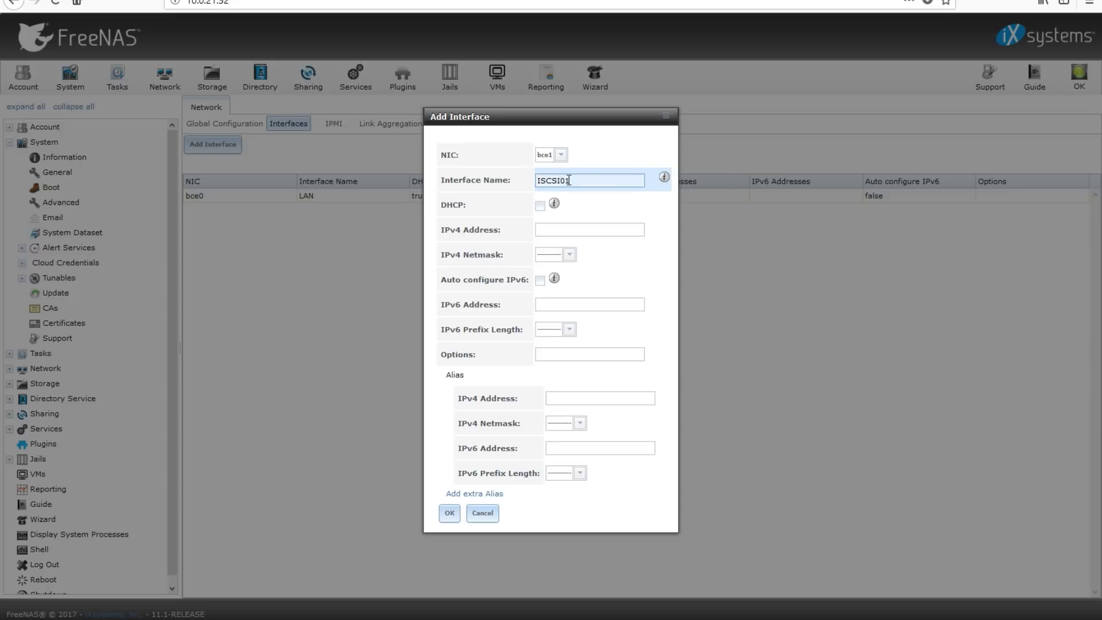
{"action": "left_click", "coordinate": [596, 230]}
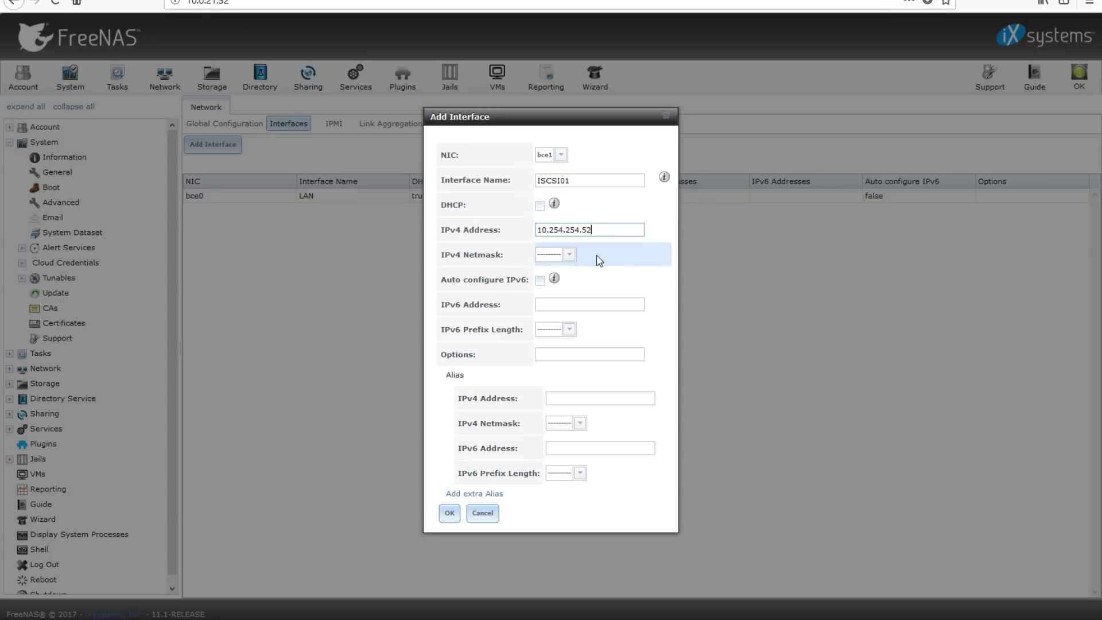
{"action": "left_click", "coordinate": [564, 263]}
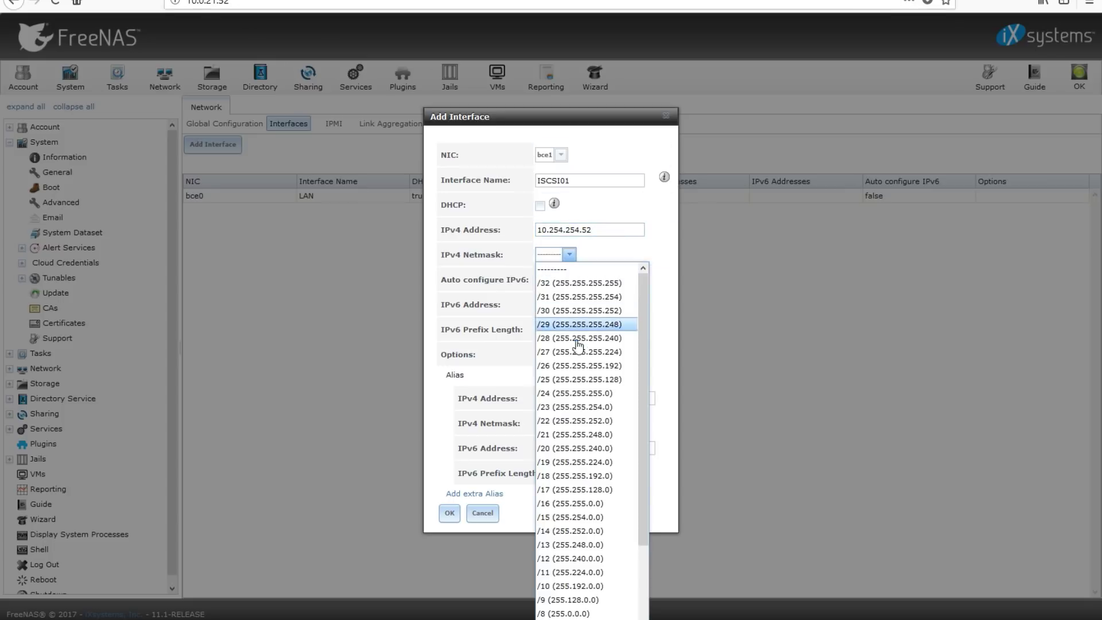
{"action": "left_click", "coordinate": [599, 392]}
{"action": "left_click", "coordinate": [448, 514]}
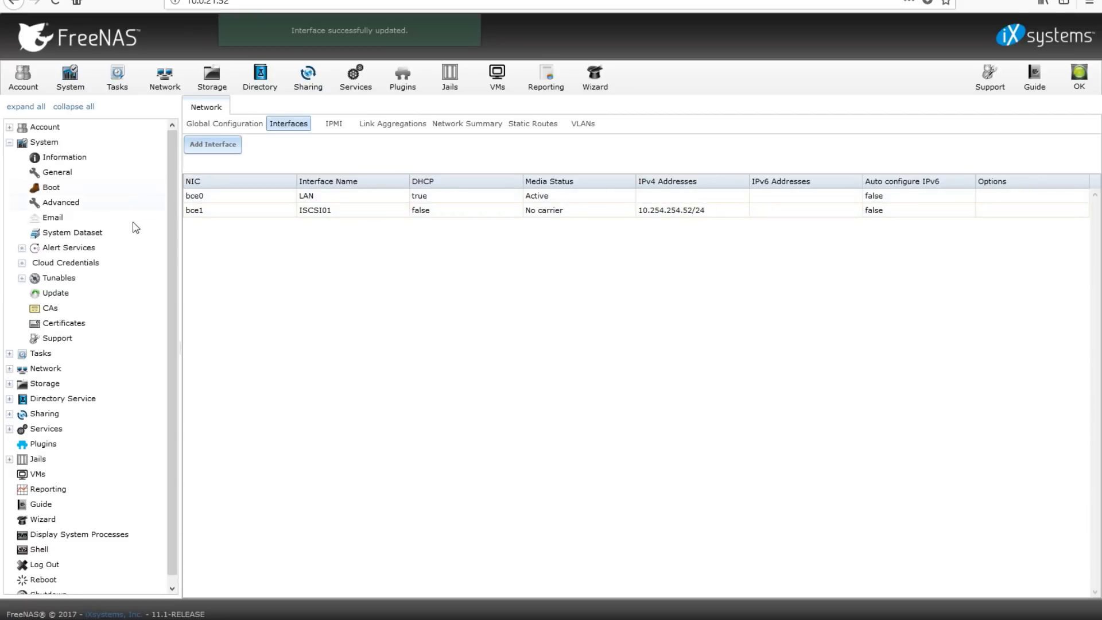
Add iSCSI portal 1 listening on 10.254.254.52
{"action": "left_click", "coordinate": [9, 142]}
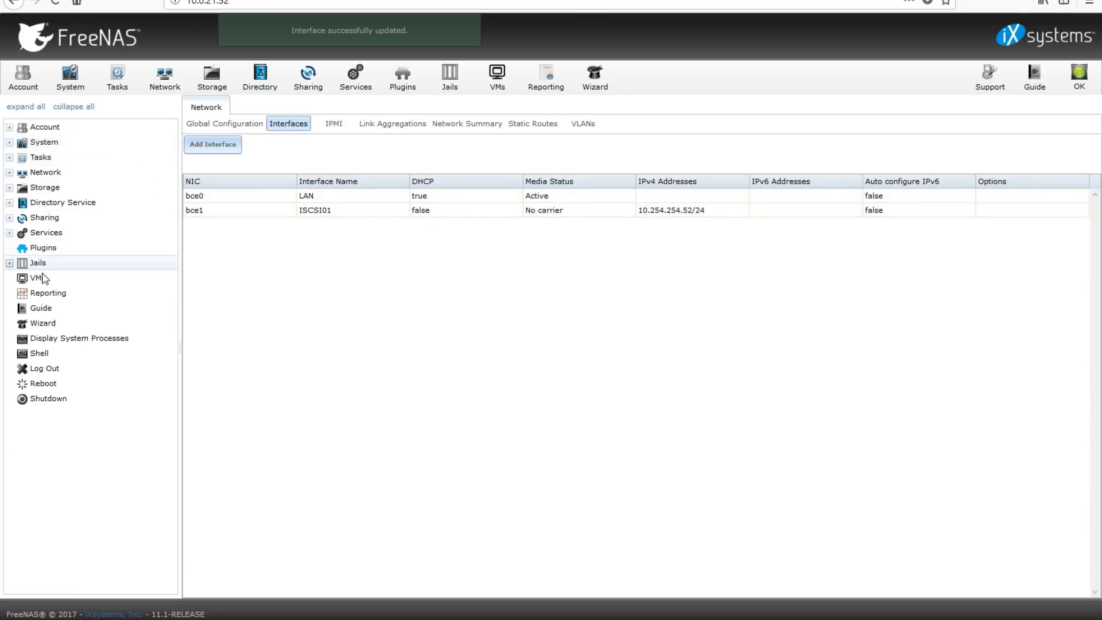
{"action": "left_click", "coordinate": [16, 218]}
{"action": "left_click", "coordinate": [66, 293]}
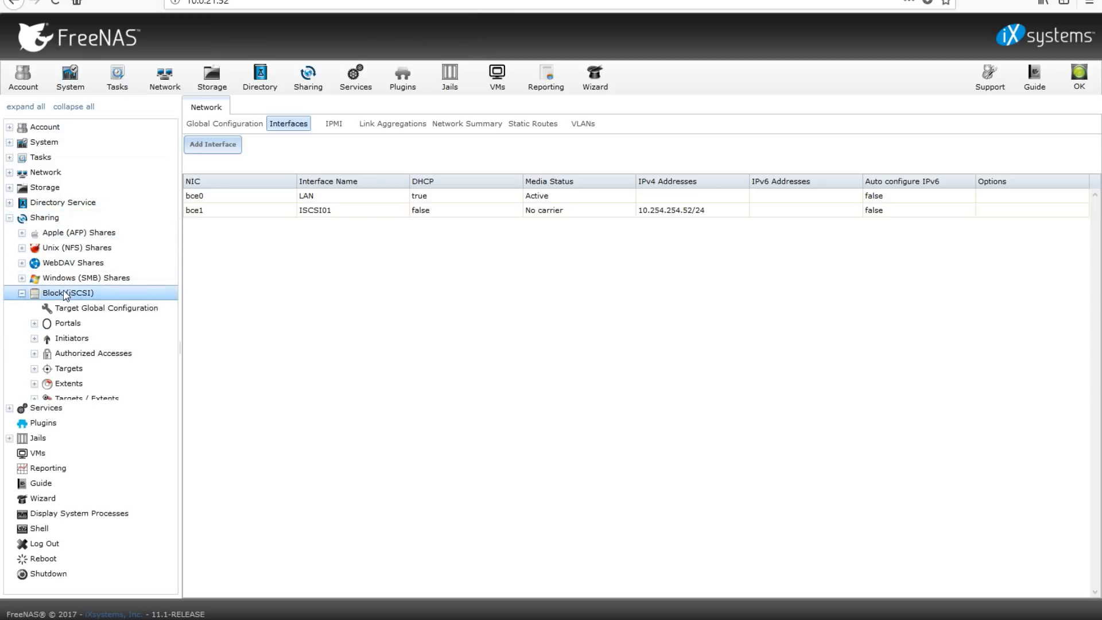
{"action": "left_click", "coordinate": [67, 323]}
{"action": "left_click", "coordinate": [81, 339]}
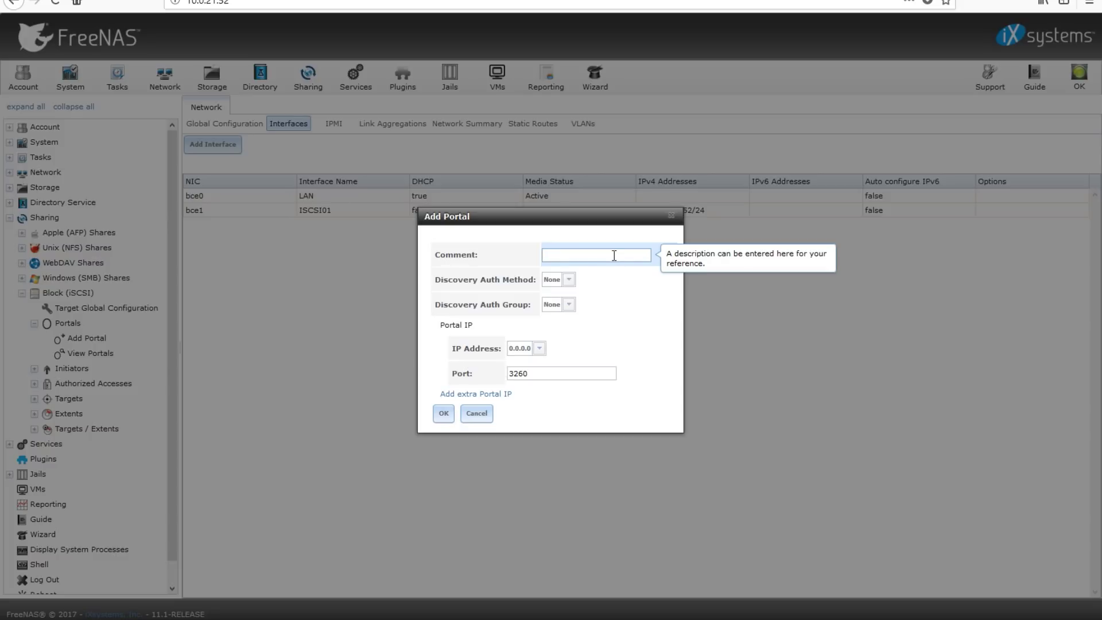
{"action": "type", "text": "IC"}
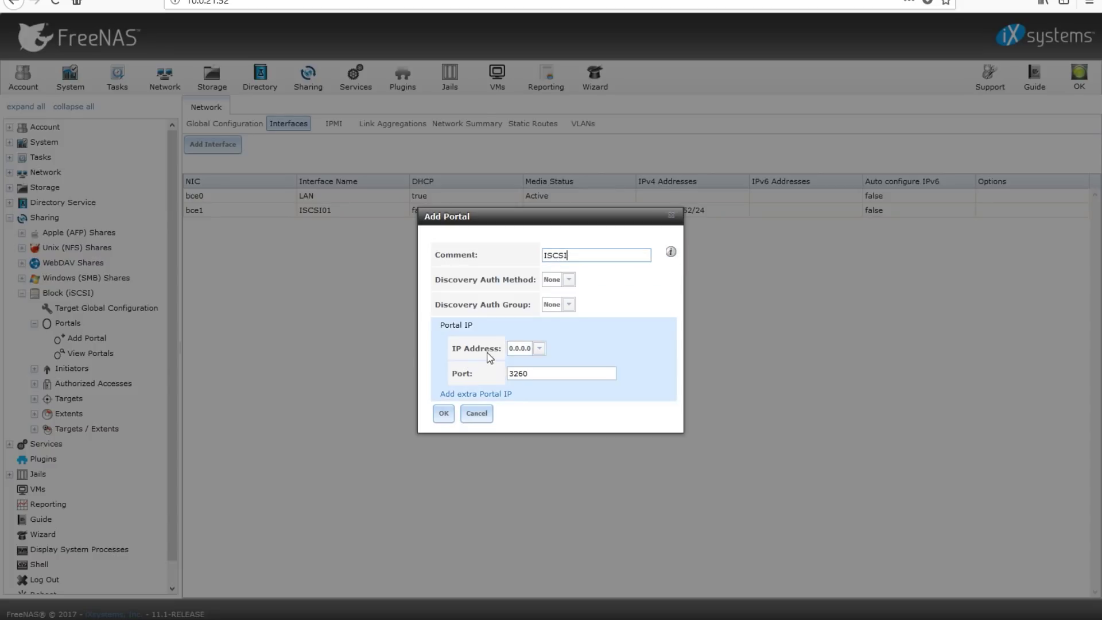
{"action": "left_click", "coordinate": [524, 348]}
{"action": "left_click", "coordinate": [553, 417]}
{"action": "left_click", "coordinate": [539, 349]}
{"action": "left_click", "coordinate": [535, 404]}
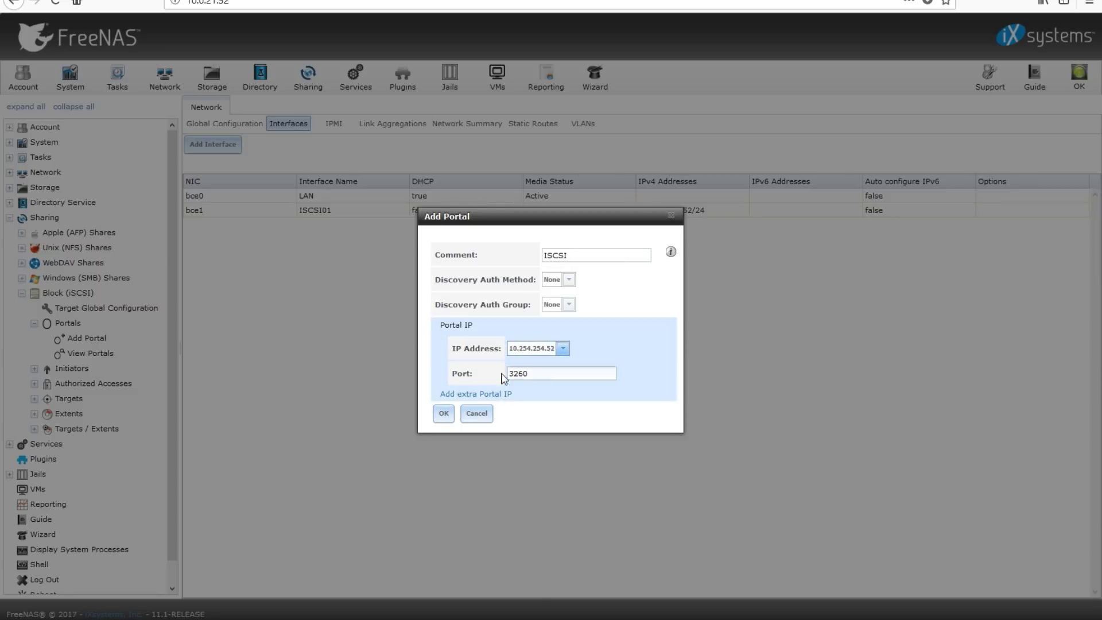
{"action": "left_click", "coordinate": [449, 416]}
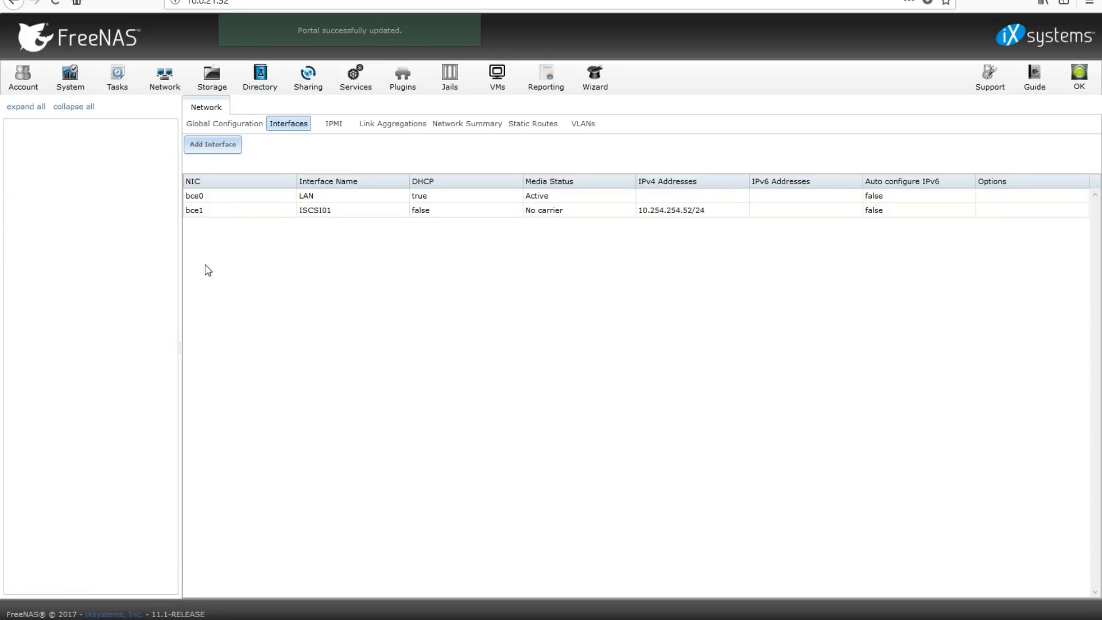
Check the new portal entry, then add an initiator allowing ALL initiators and networks
{"action": "left_click", "coordinate": [308, 77]}
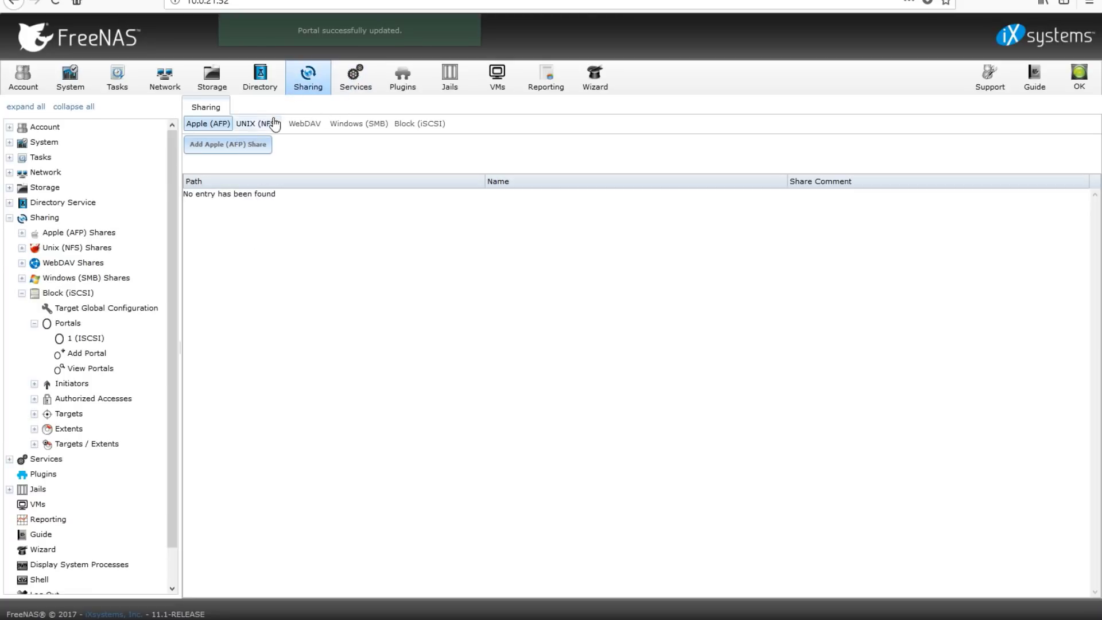
{"action": "left_click", "coordinate": [418, 124]}
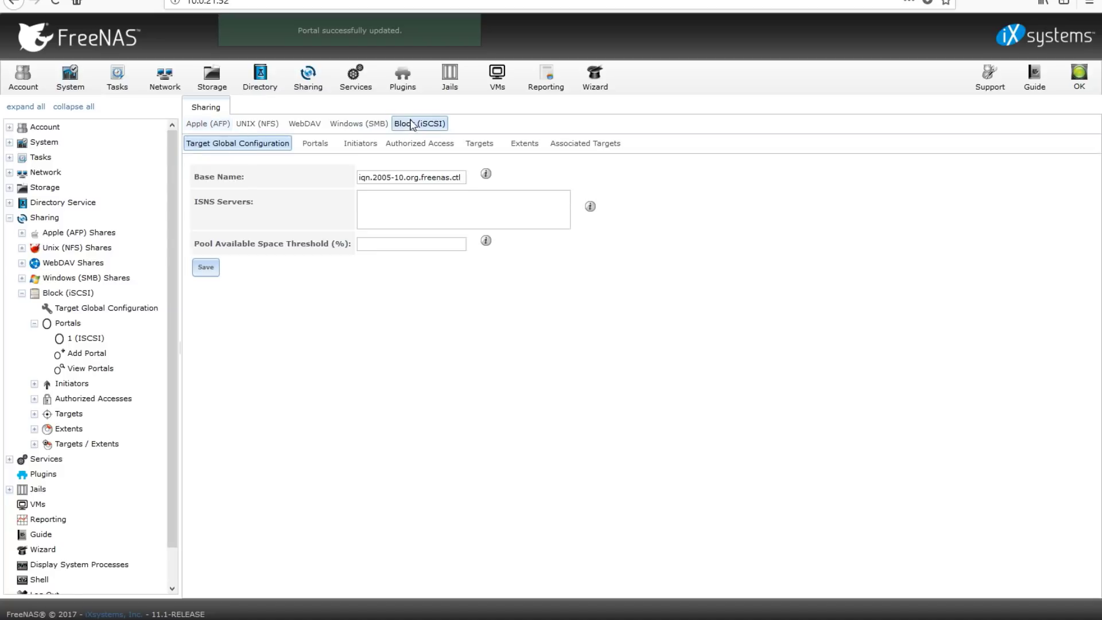
{"action": "left_click", "coordinate": [315, 144]}
{"action": "left_click", "coordinate": [234, 216]}
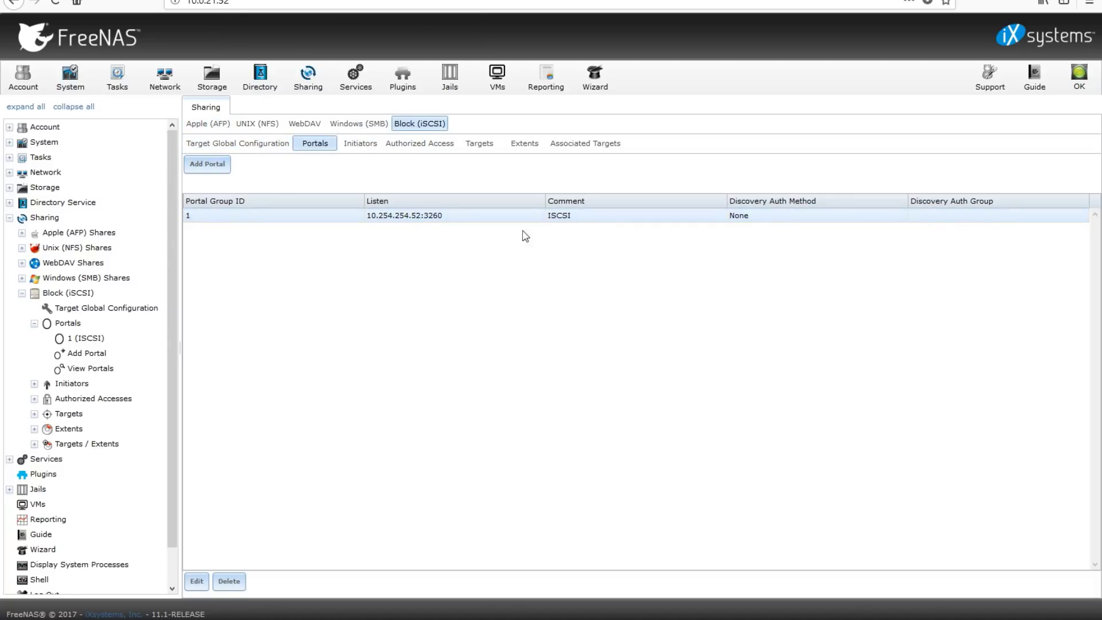
{"action": "left_click", "coordinate": [360, 144]}
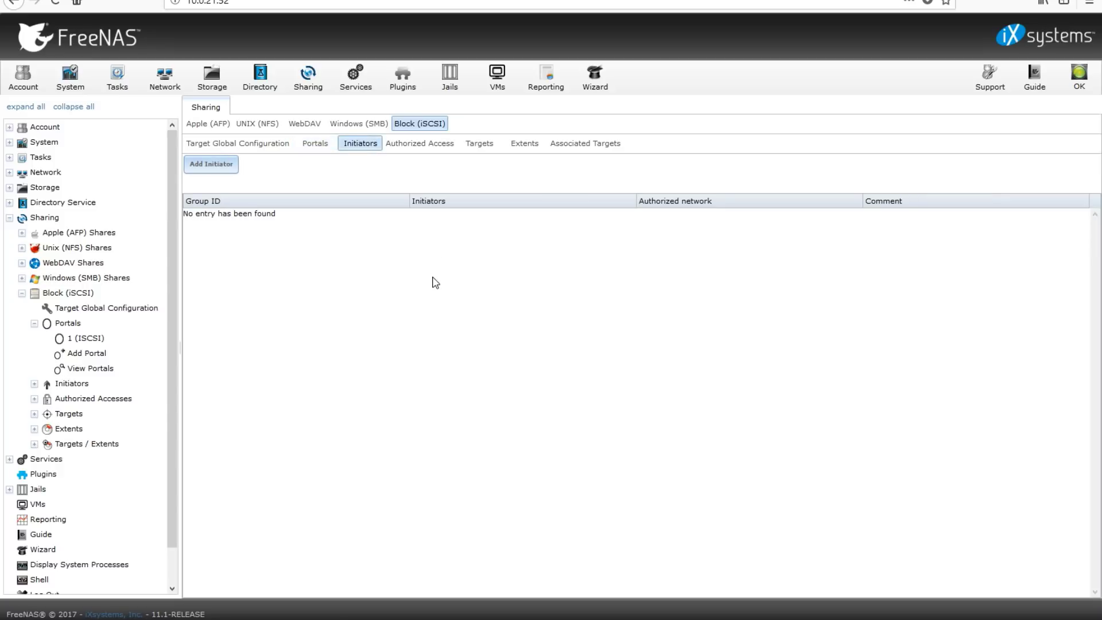
{"action": "left_click", "coordinate": [211, 164]}
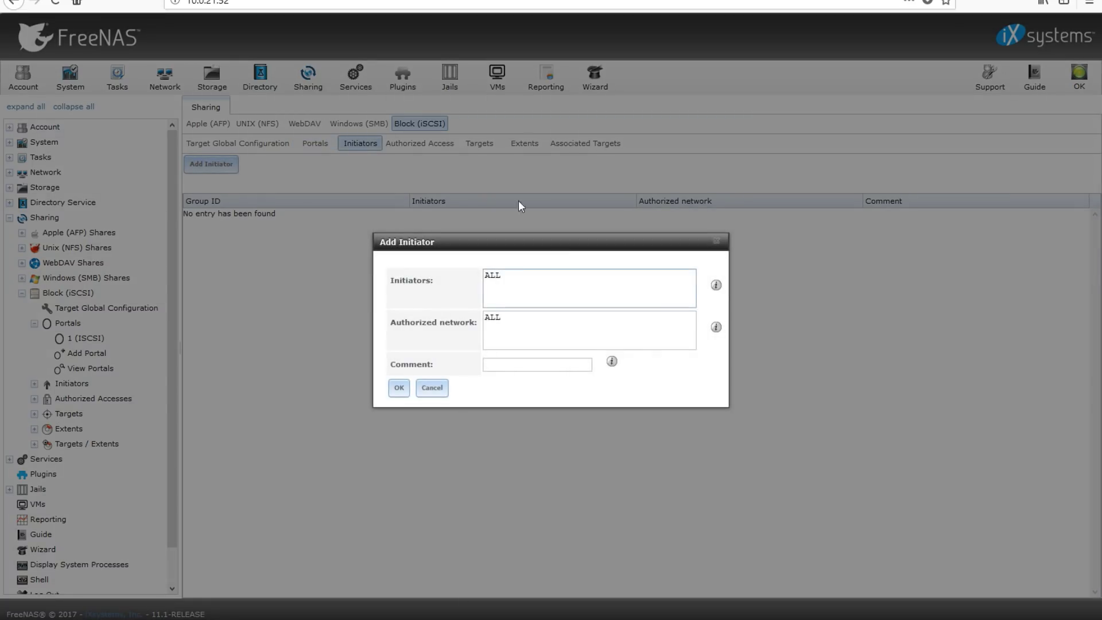
{"action": "left_click", "coordinate": [393, 389]}
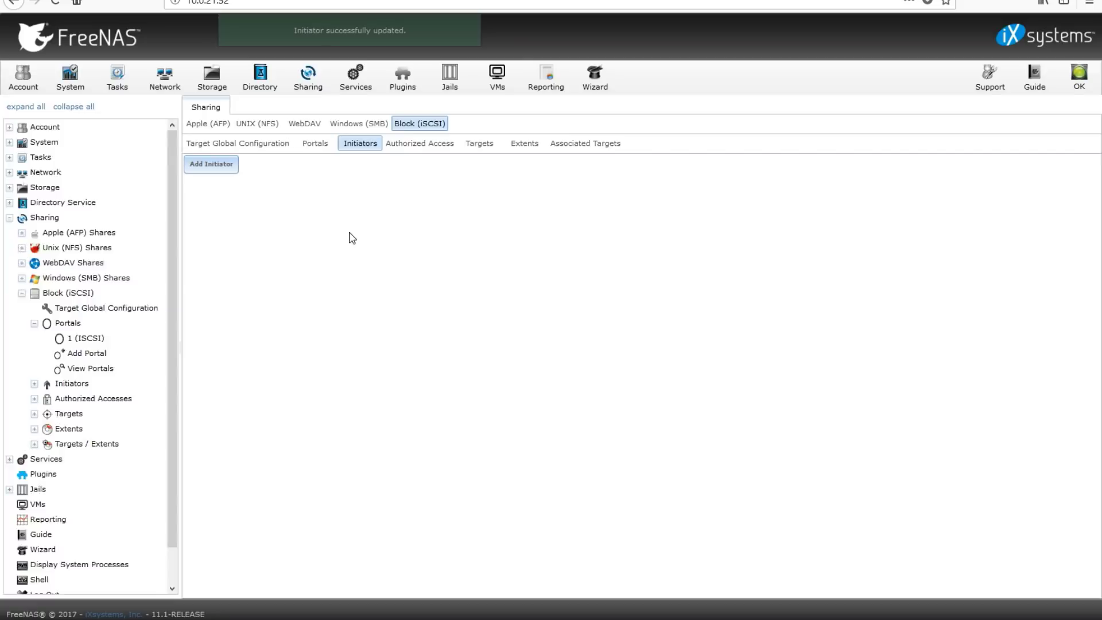
Skip adding authorized access and show the empty iSCSI Targets list
{"action": "left_click", "coordinate": [402, 145]}
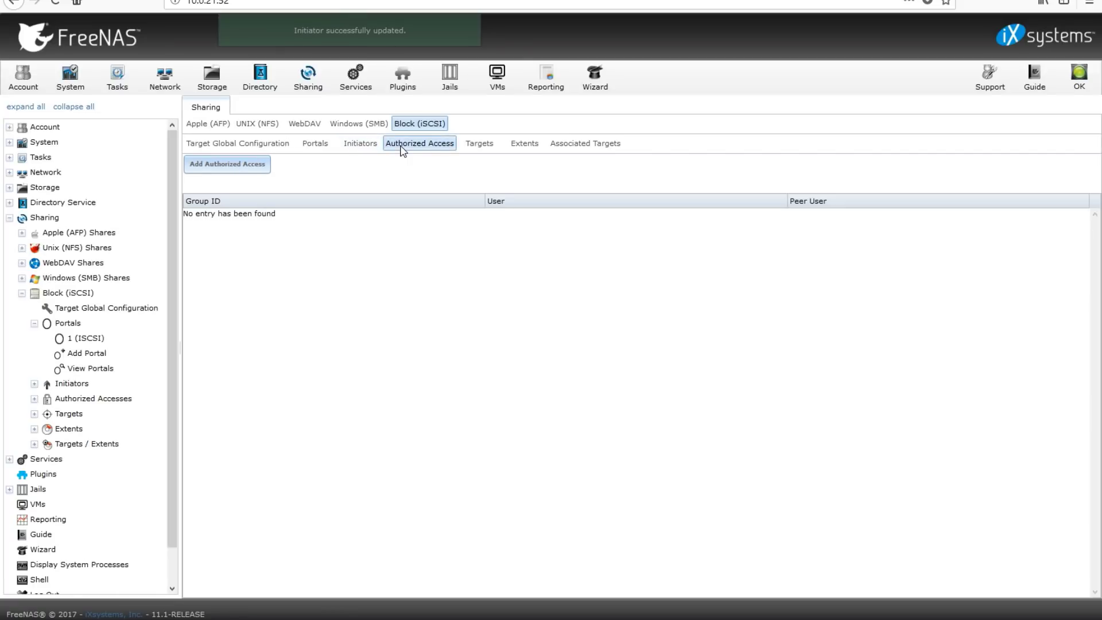
{"action": "left_click", "coordinate": [246, 175]}
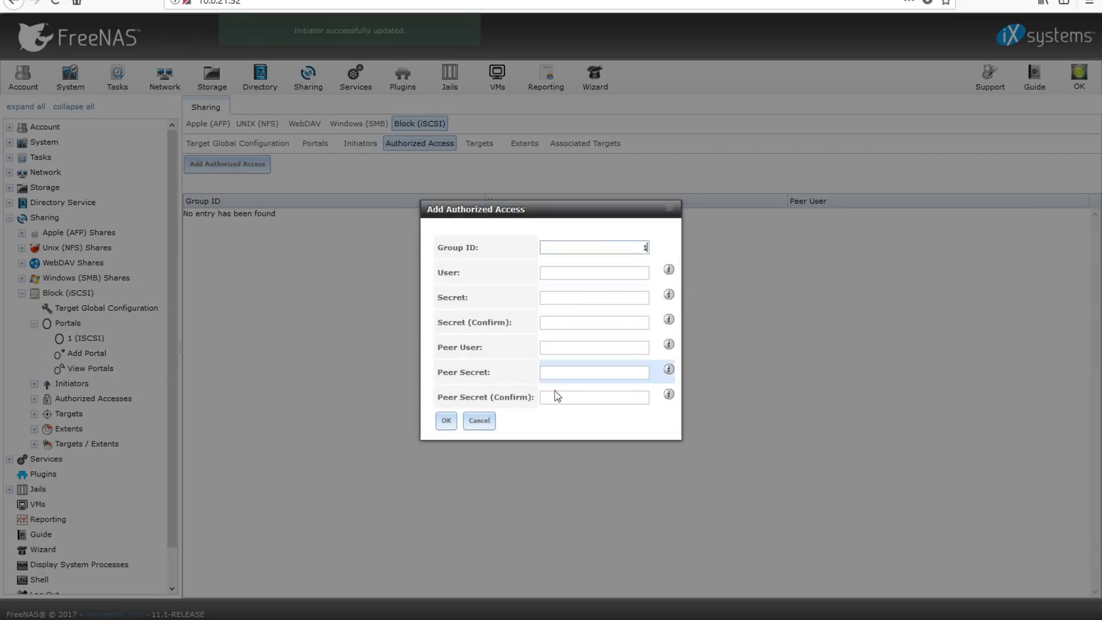
{"action": "left_click", "coordinate": [478, 421]}
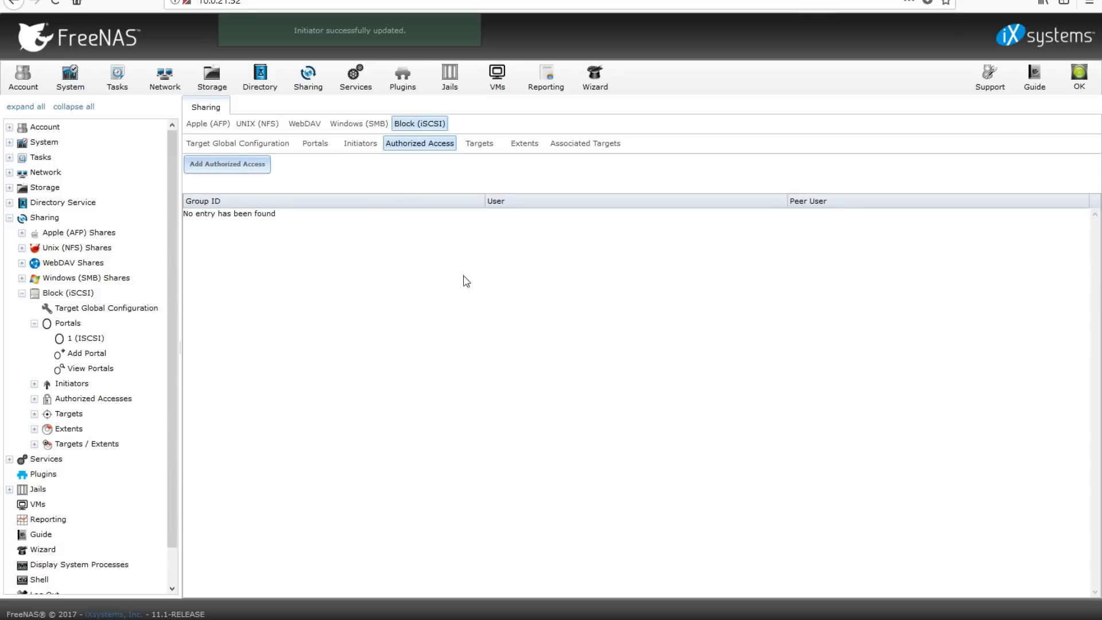
{"action": "left_click", "coordinate": [479, 144]}
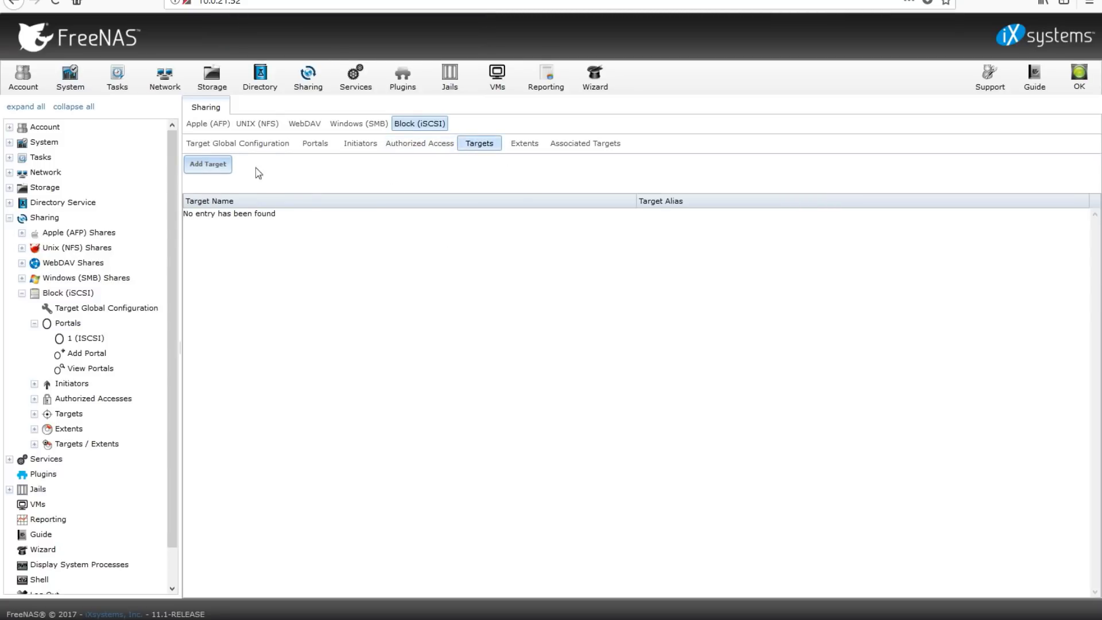
Add target datstore01 with alias DATASTORE01, portal group 1 and initiator group 1
{"action": "left_click", "coordinate": [207, 164]}
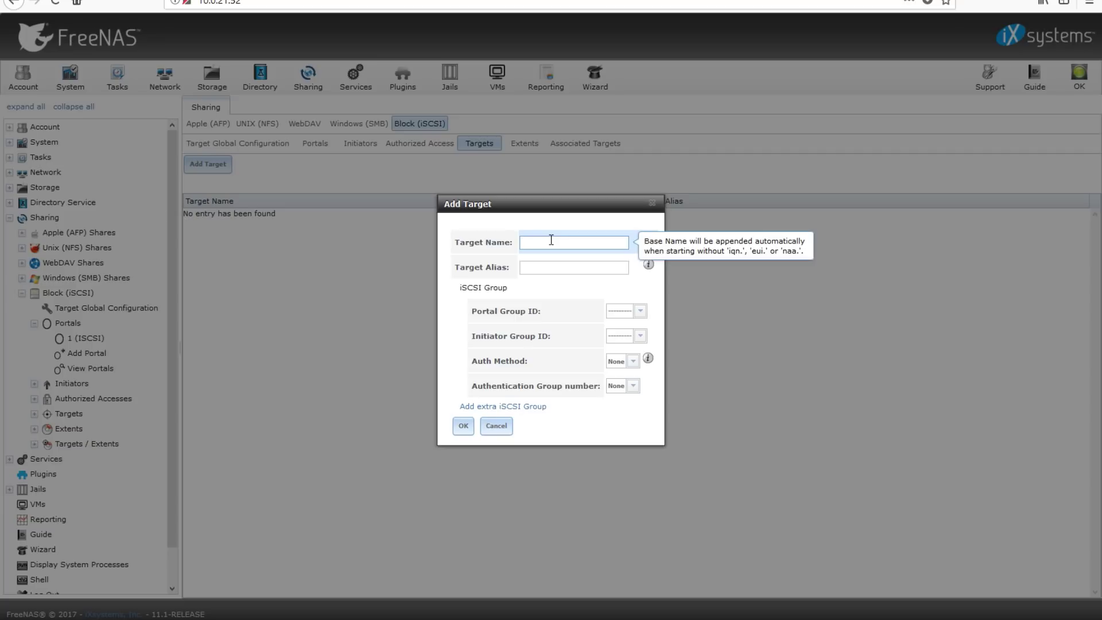
{"action": "type", "text": "DATSTORE01"}
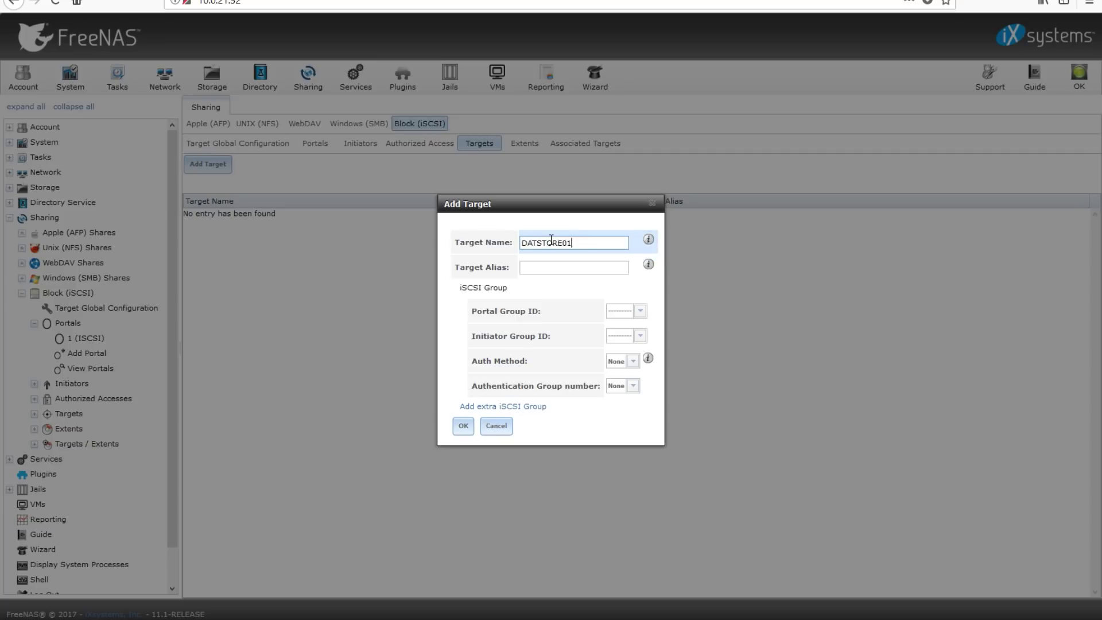
{"action": "key", "text": "Tab"}
{"action": "type", "text": "S"}
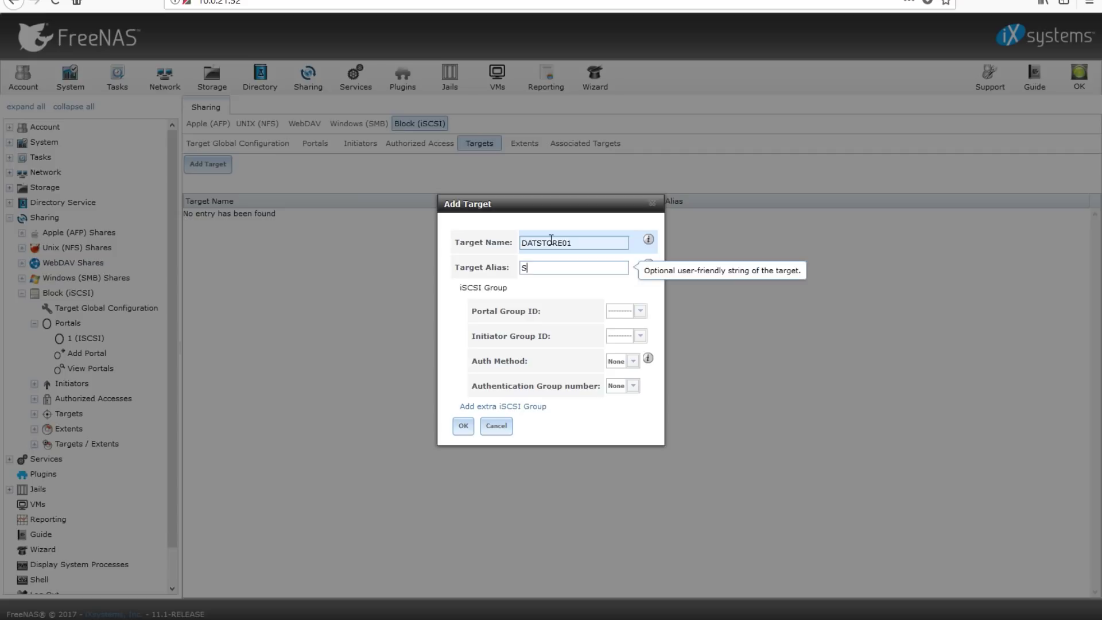
{"action": "key", "text": "BackSpace"}
{"action": "type", "text": "DATASTORE01"}
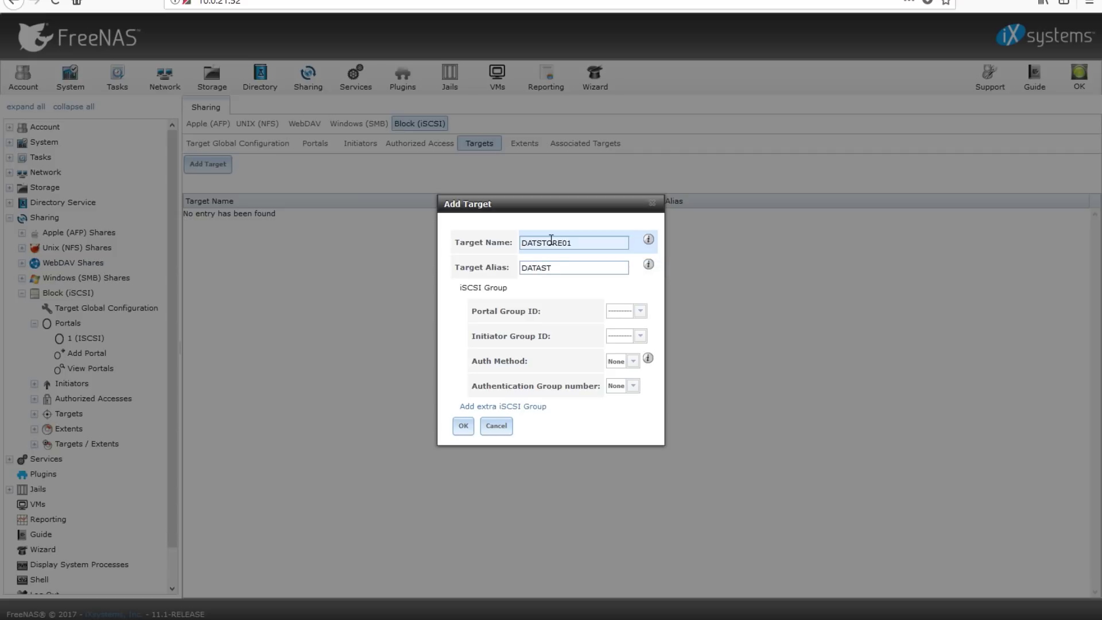
{"action": "left_click", "coordinate": [639, 311]}
{"action": "left_click", "coordinate": [619, 339]}
{"action": "left_click", "coordinate": [620, 336]}
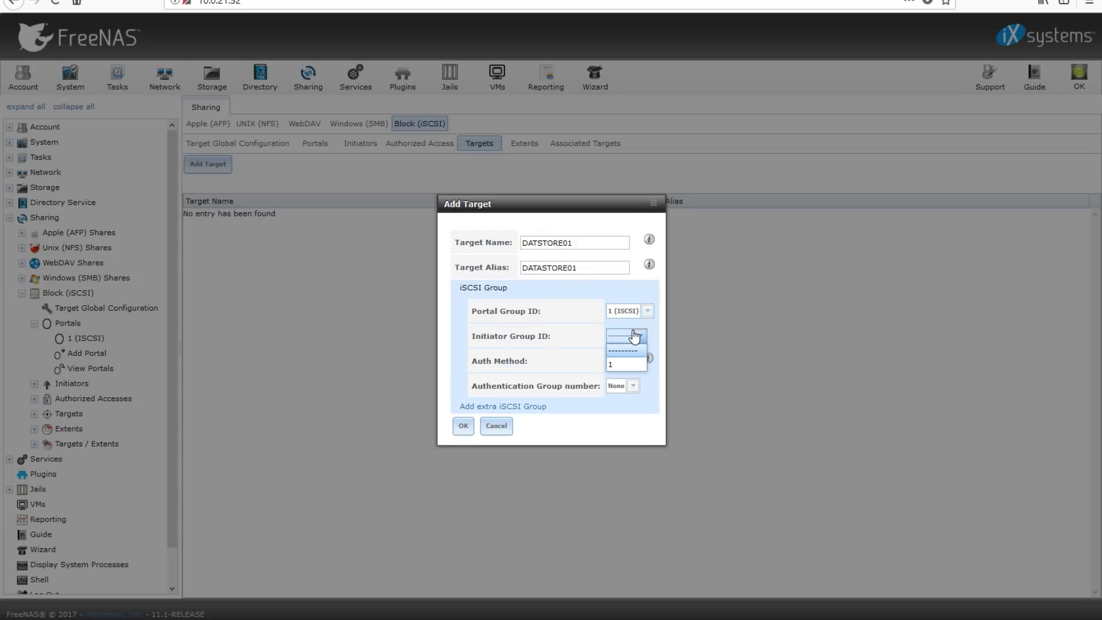
{"action": "left_click", "coordinate": [617, 350]}
{"action": "left_click", "coordinate": [463, 426]}
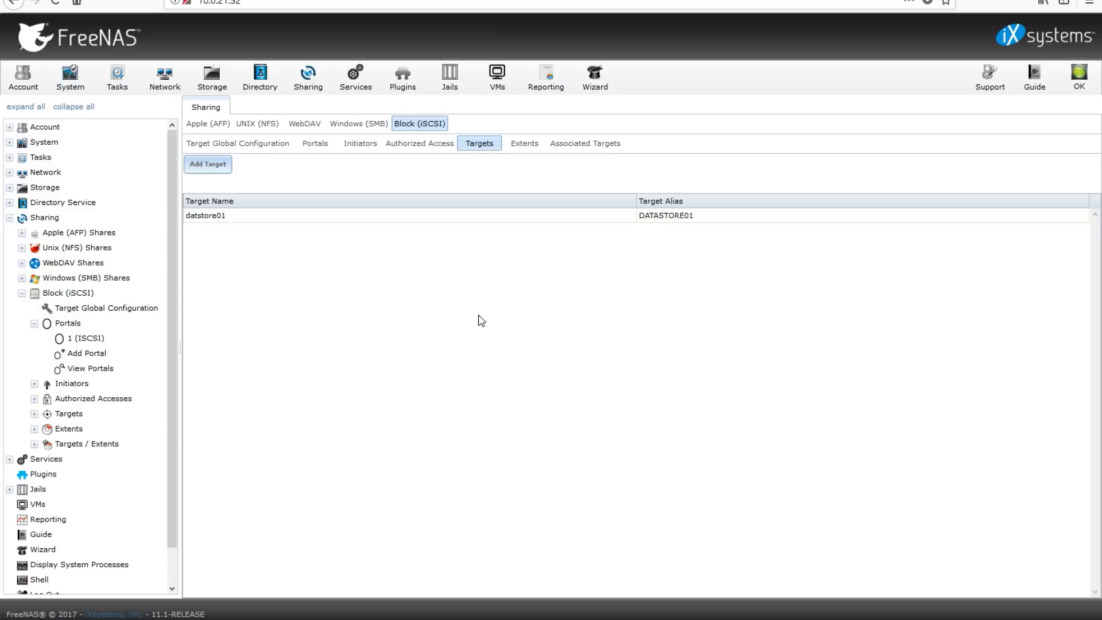
Add device extent DATASTORE01 on the Datastore01 zvol with 5% threshold and 7200 RPM
{"action": "left_click", "coordinate": [522, 144]}
{"action": "left_click", "coordinate": [207, 163]}
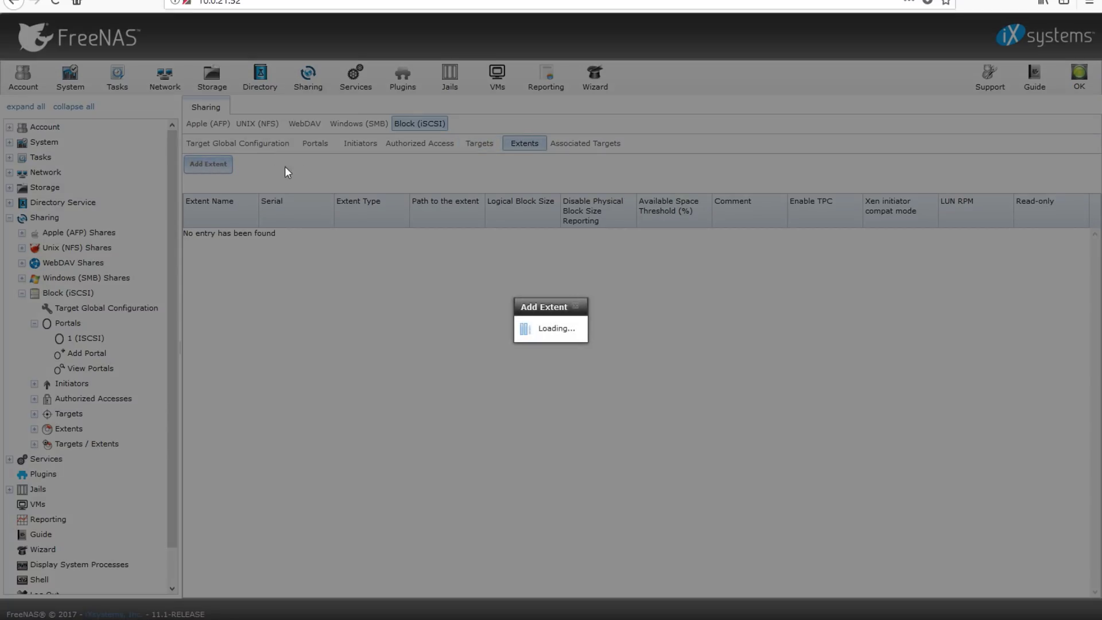
{"action": "left_click", "coordinate": [571, 185]}
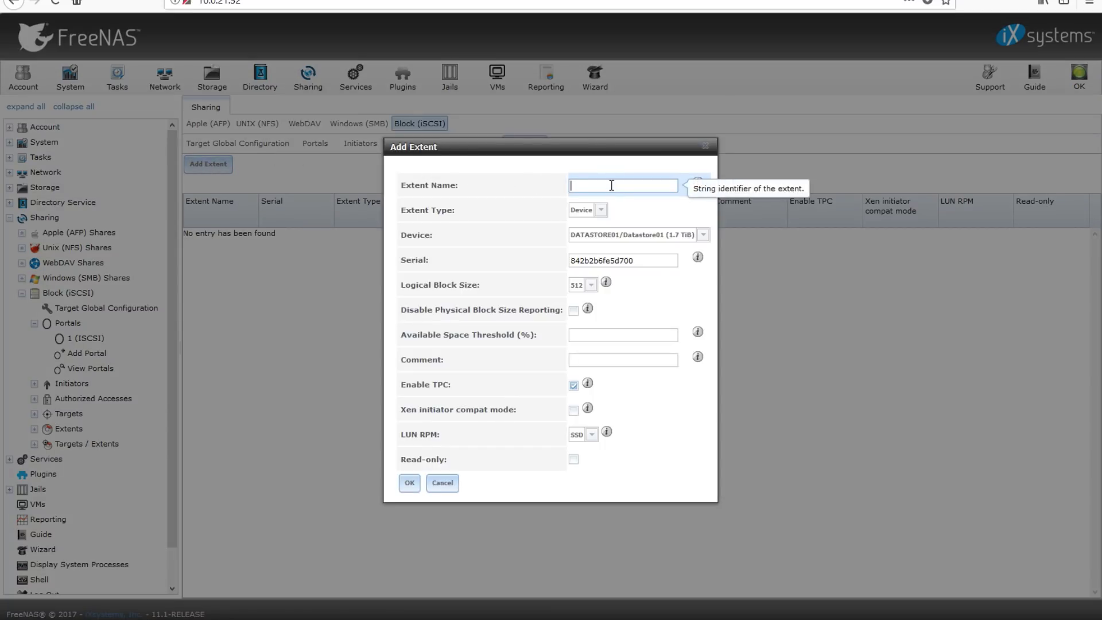
{"action": "type", "text": "DATASTORE01"}
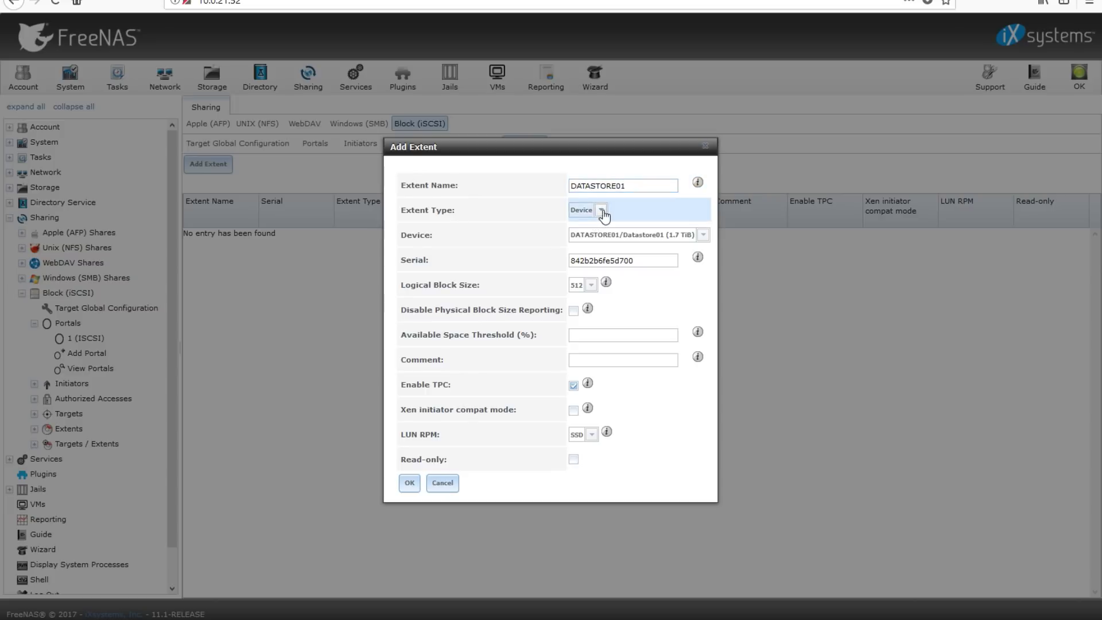
{"action": "left_click", "coordinate": [600, 210]}
{"action": "left_click", "coordinate": [594, 224]}
{"action": "left_click", "coordinate": [680, 240]}
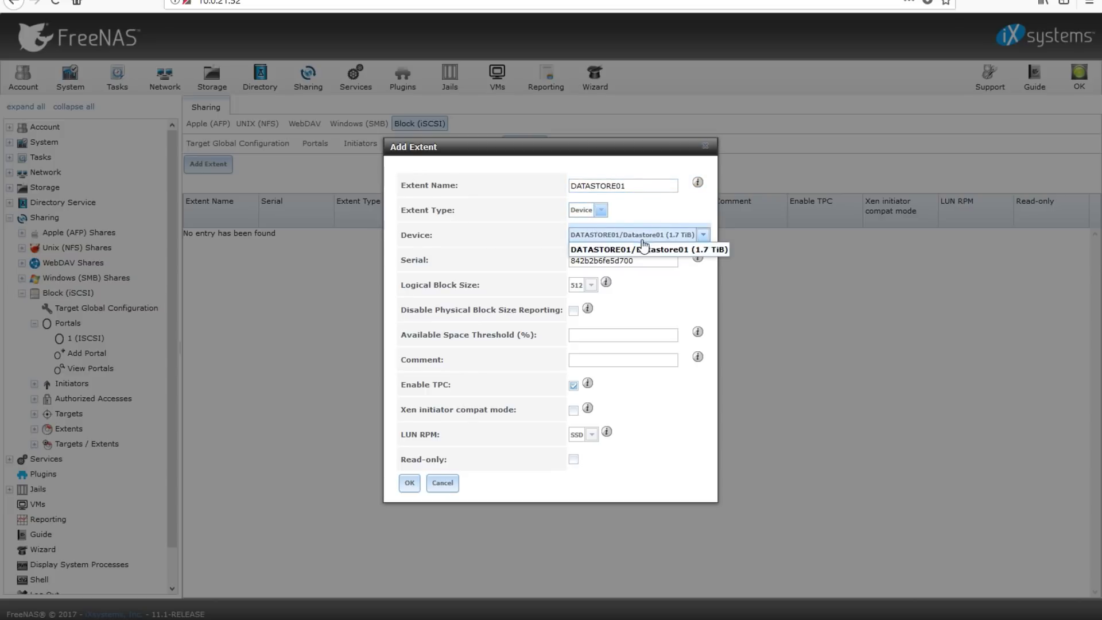
{"action": "left_click", "coordinate": [645, 252]}
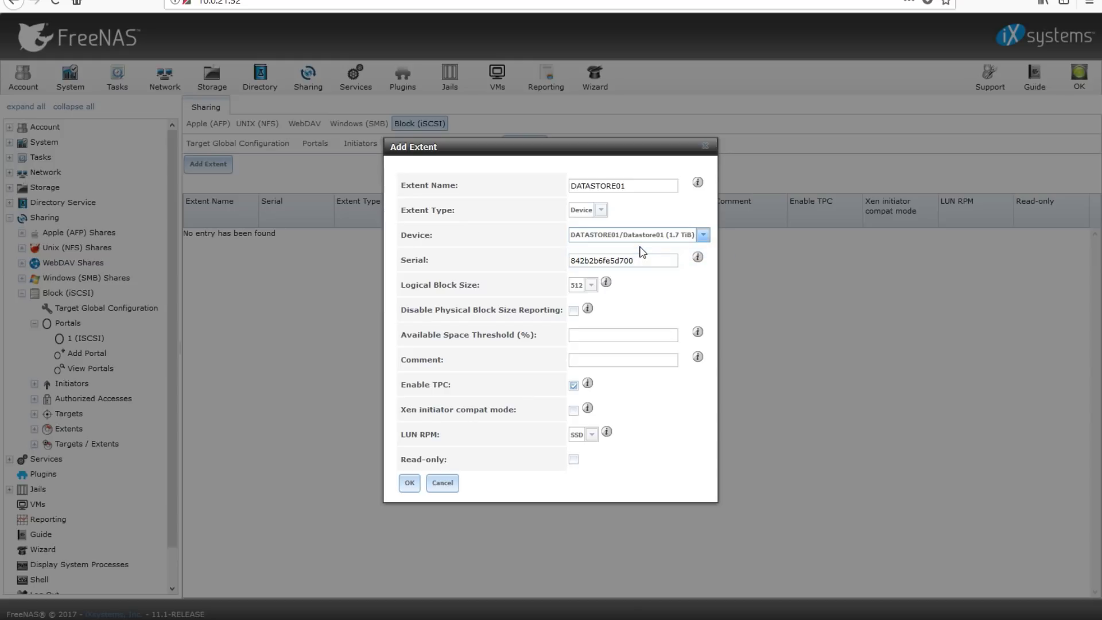
{"action": "left_click", "coordinate": [624, 335]}
{"action": "type", "text": "5"}
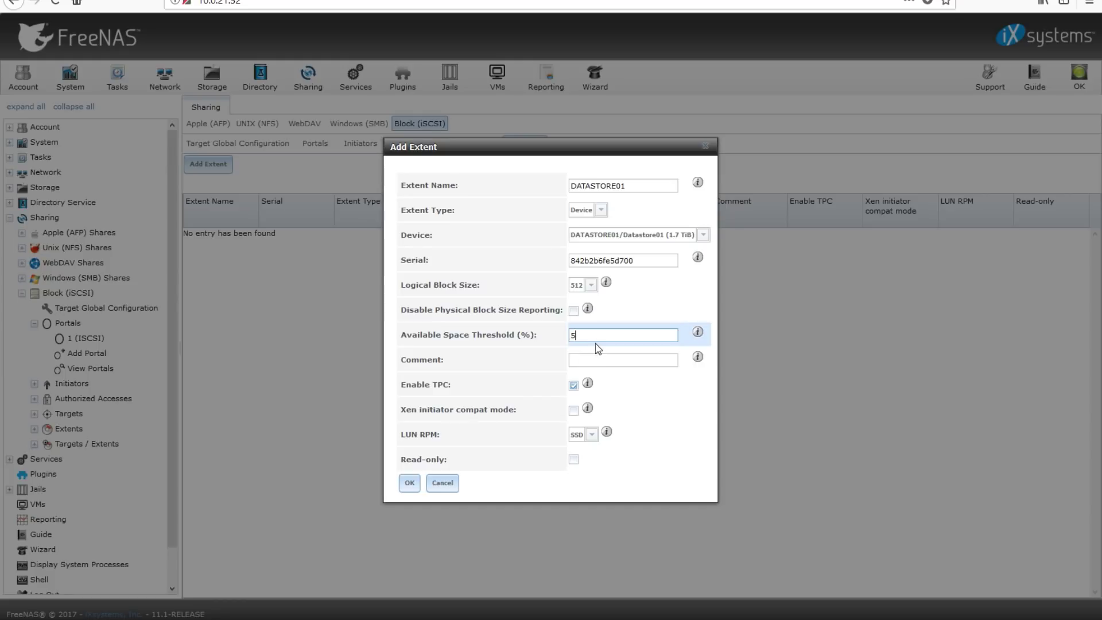
{"action": "left_click", "coordinate": [592, 436]}
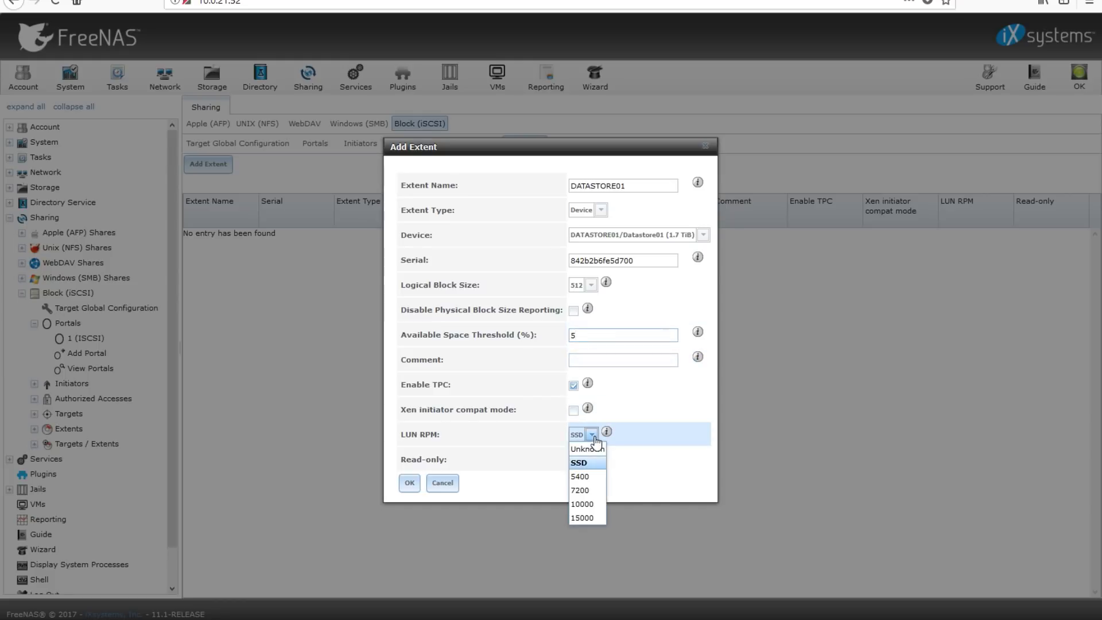
{"action": "left_click", "coordinate": [588, 490]}
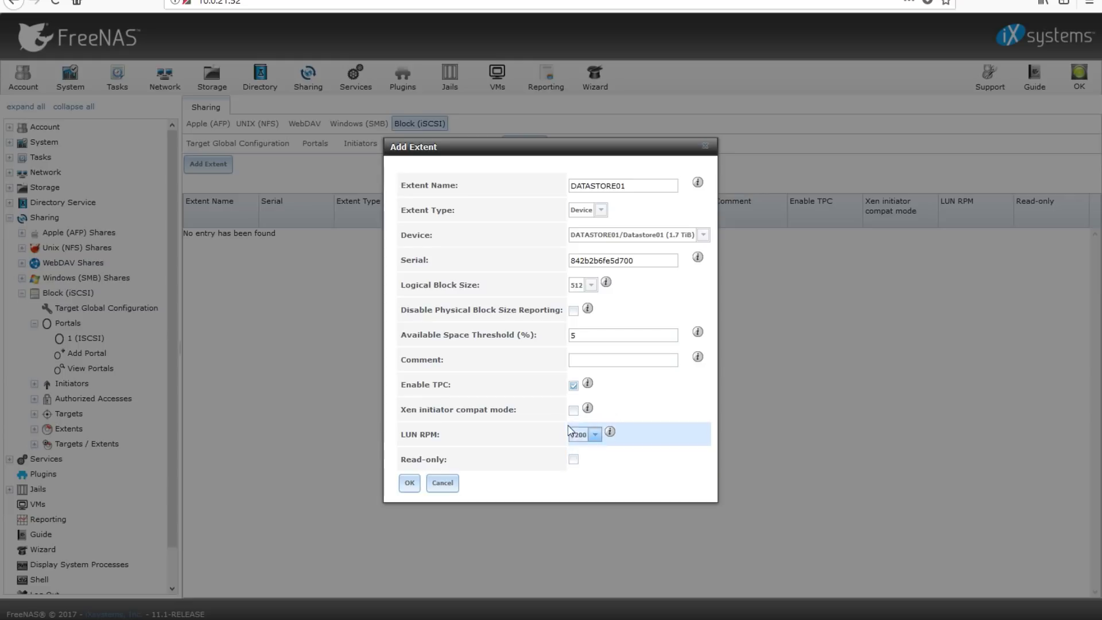
{"action": "left_click", "coordinate": [410, 483]}
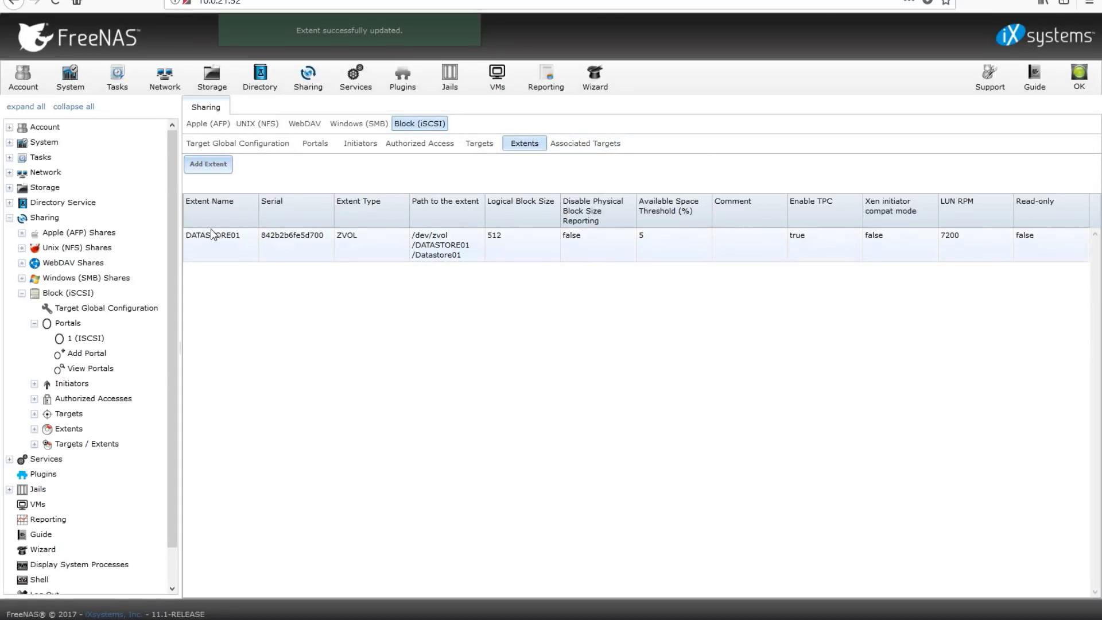
Associate target datstore01 with extent DATASTORE01, then show the Portals list
{"action": "left_click", "coordinate": [580, 144]}
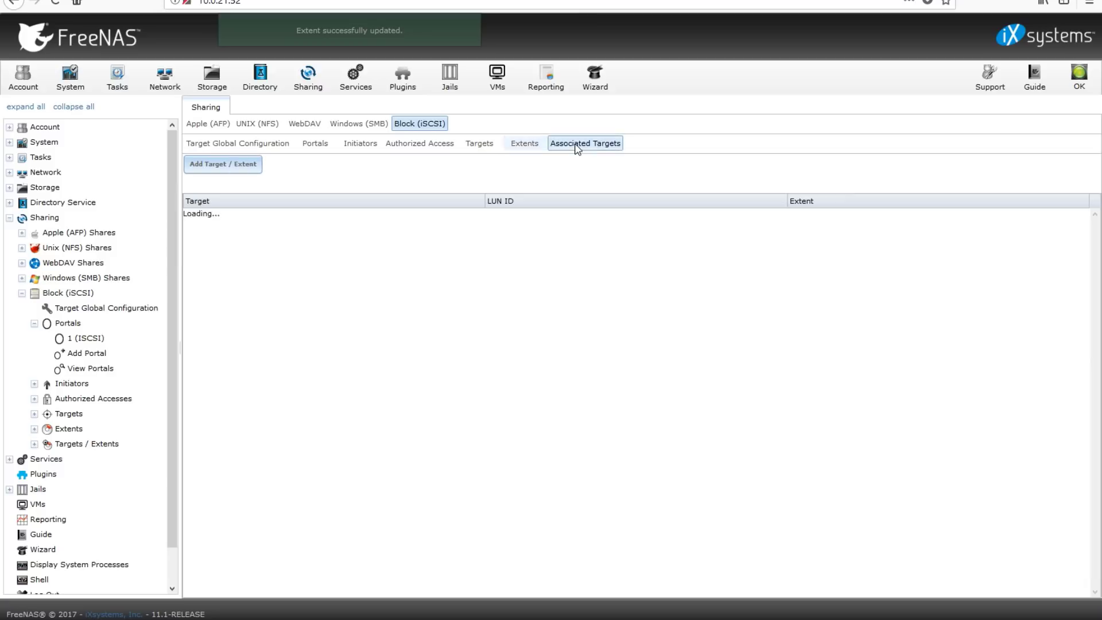
{"action": "left_click", "coordinate": [241, 165]}
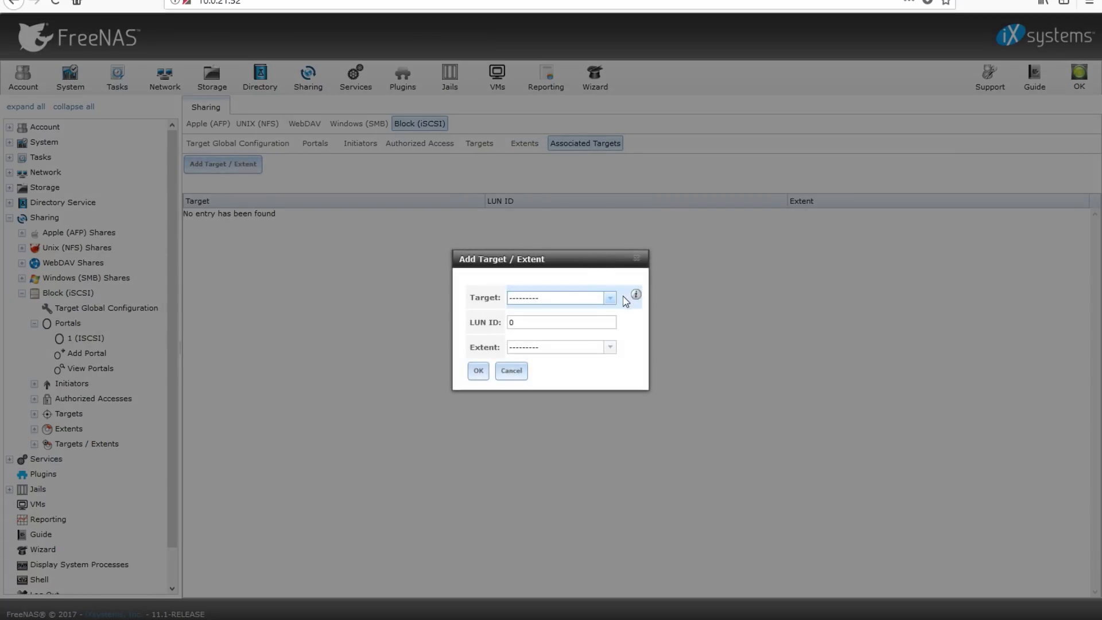
{"action": "left_click", "coordinate": [608, 298]}
{"action": "left_click", "coordinate": [590, 325]}
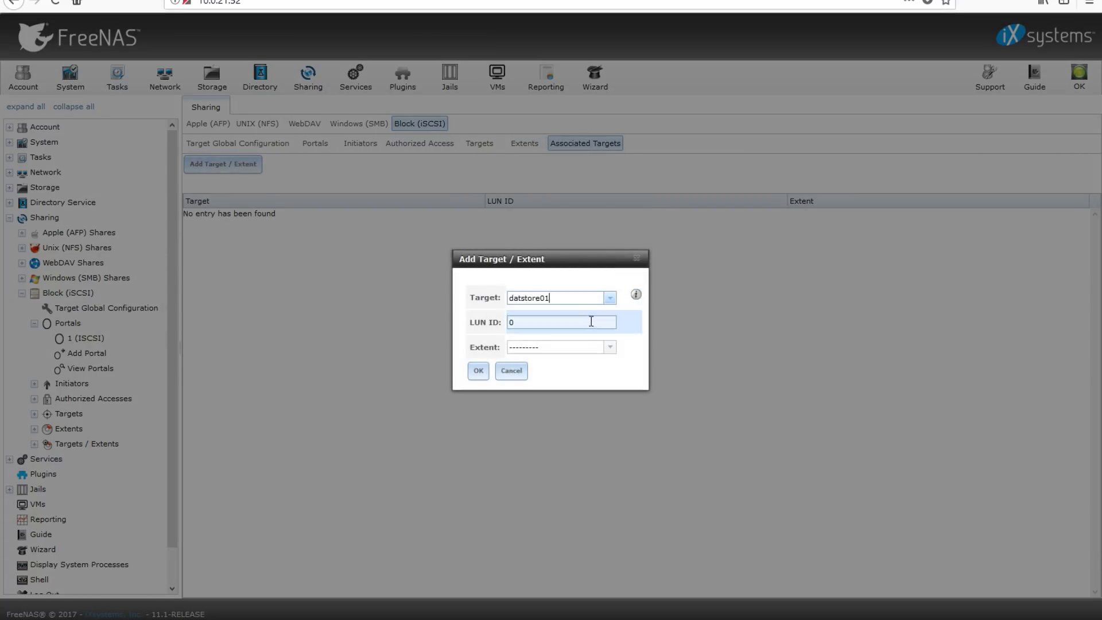
{"action": "left_click", "coordinate": [592, 352]}
{"action": "left_click", "coordinate": [609, 347]}
{"action": "left_click", "coordinate": [590, 371]}
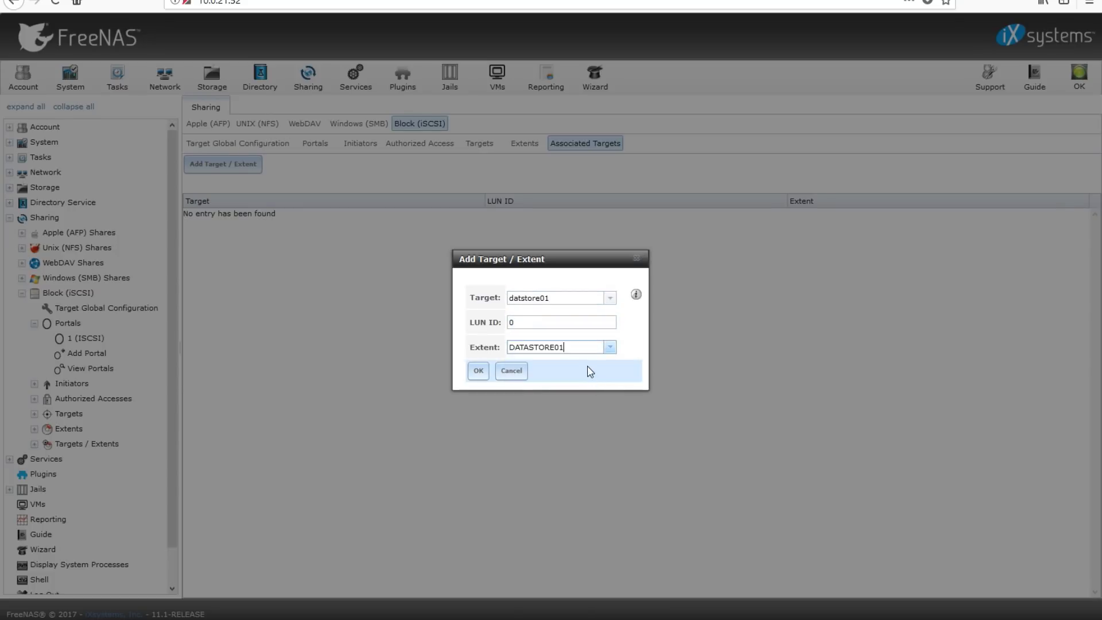
{"action": "left_click", "coordinate": [481, 370]}
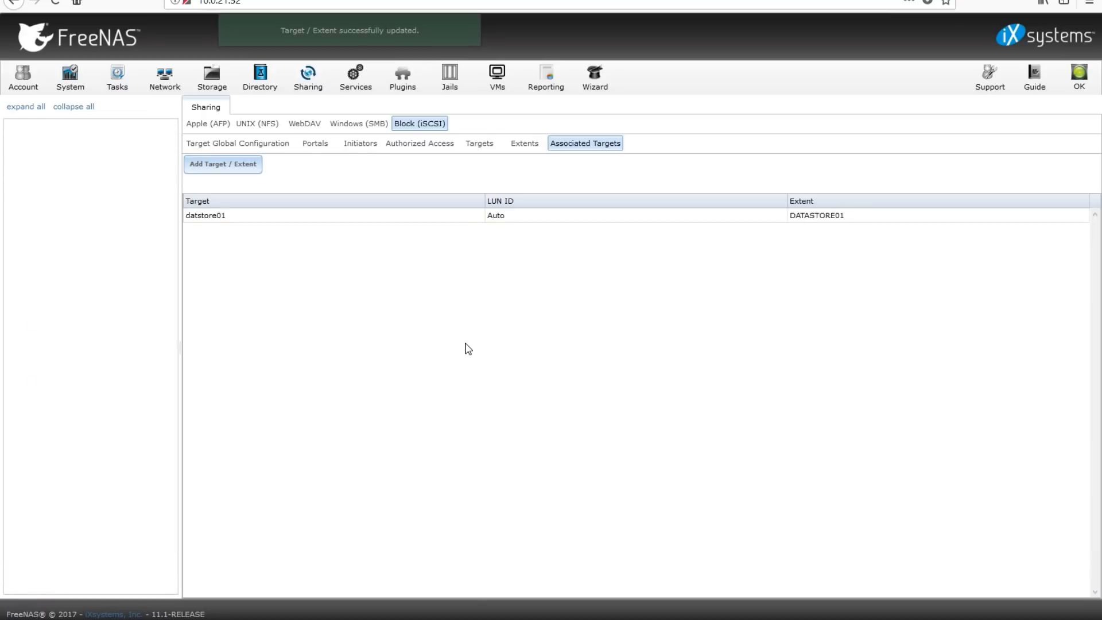
{"action": "left_click", "coordinate": [315, 143]}
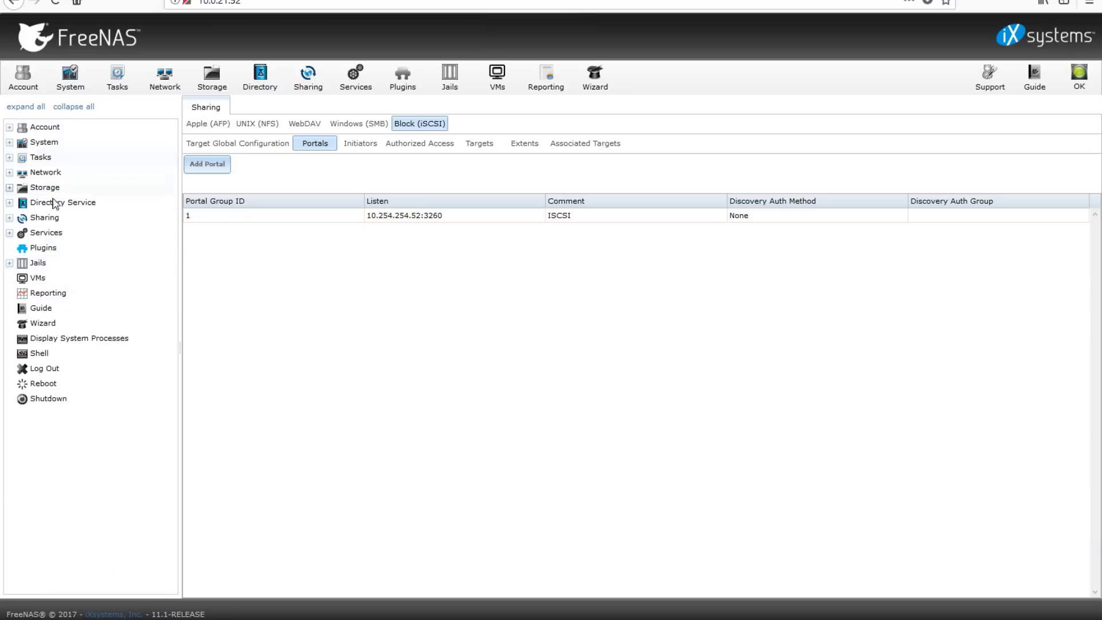
Start the iSCSI service from Services, tick its Start on boot box, and open System Information
{"action": "left_click", "coordinate": [46, 232]}
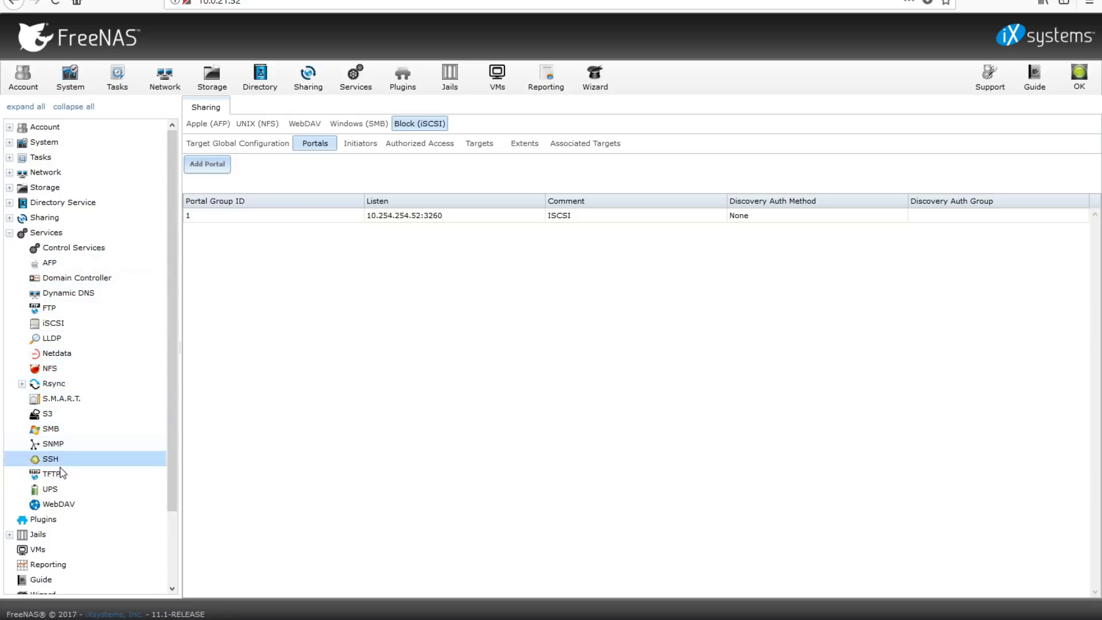
{"action": "left_click", "coordinate": [52, 232]}
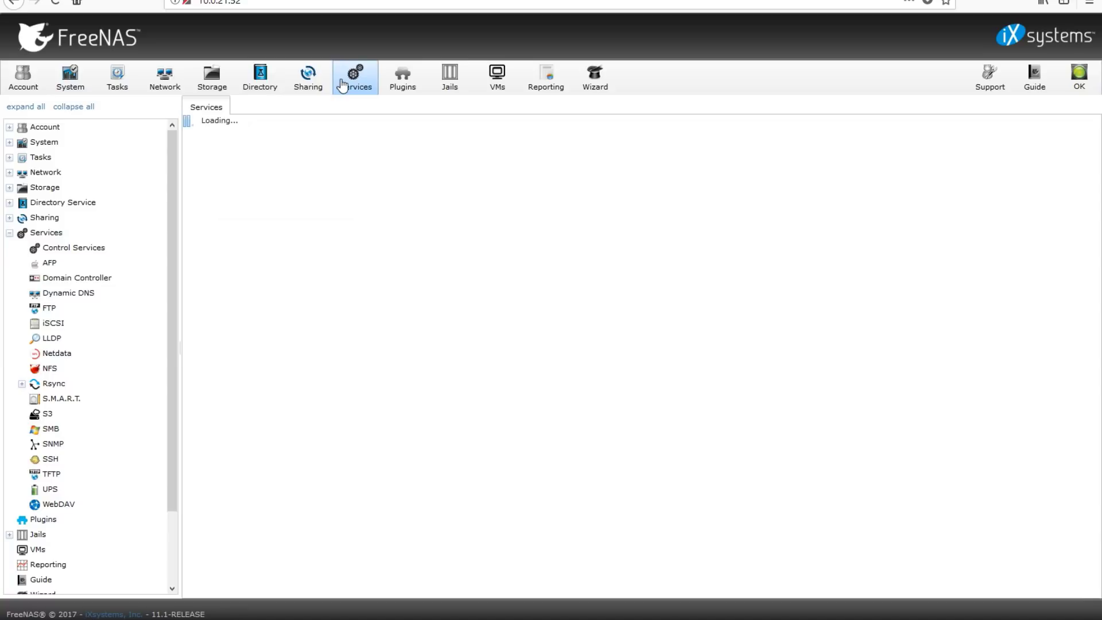
{"action": "left_click", "coordinate": [10, 233]}
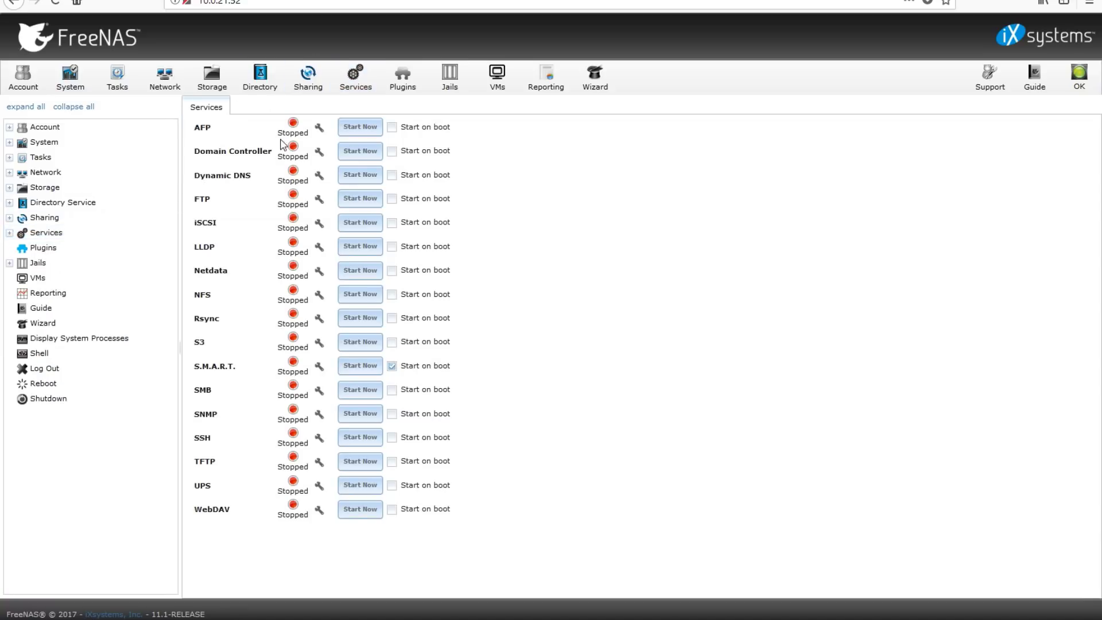
{"action": "left_click", "coordinate": [355, 75]}
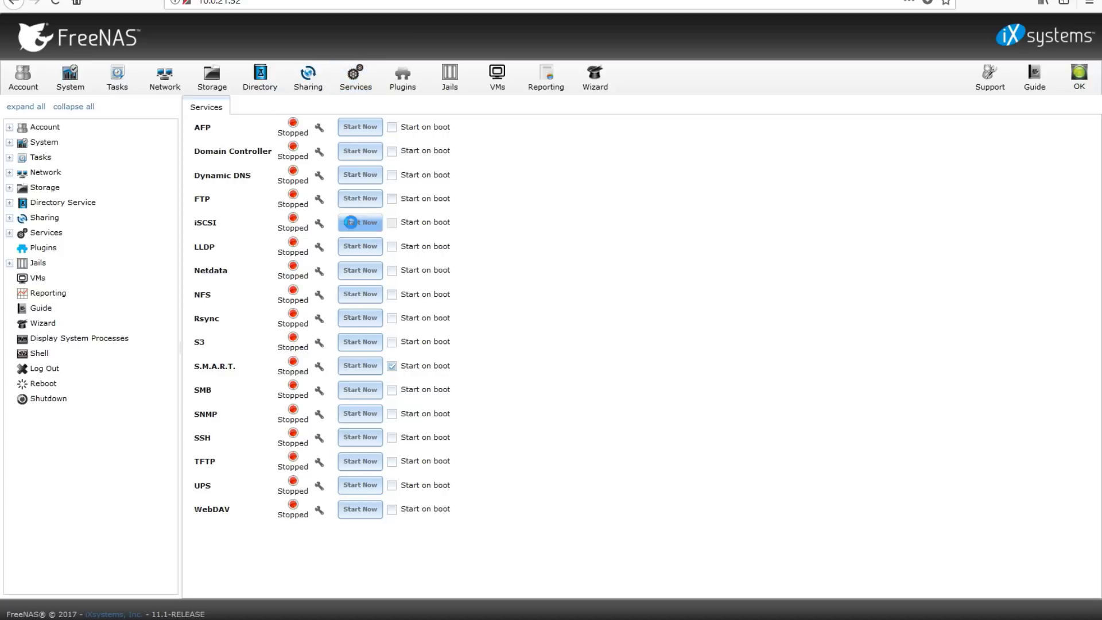
{"action": "left_click", "coordinate": [350, 222]}
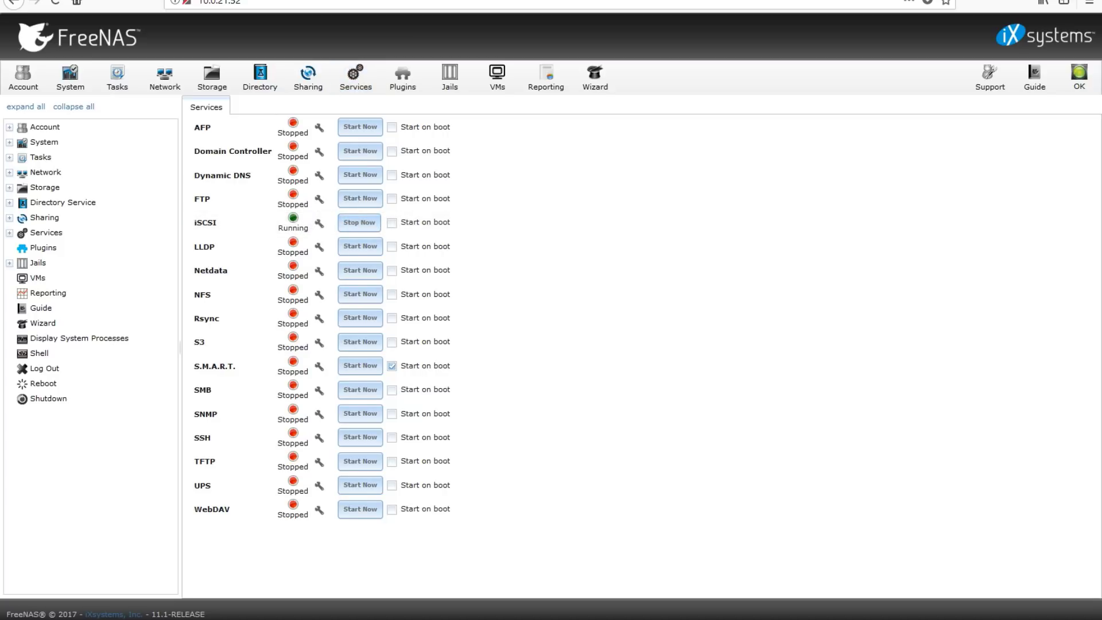
{"action": "left_click", "coordinate": [392, 222]}
{"action": "left_click", "coordinate": [70, 77]}
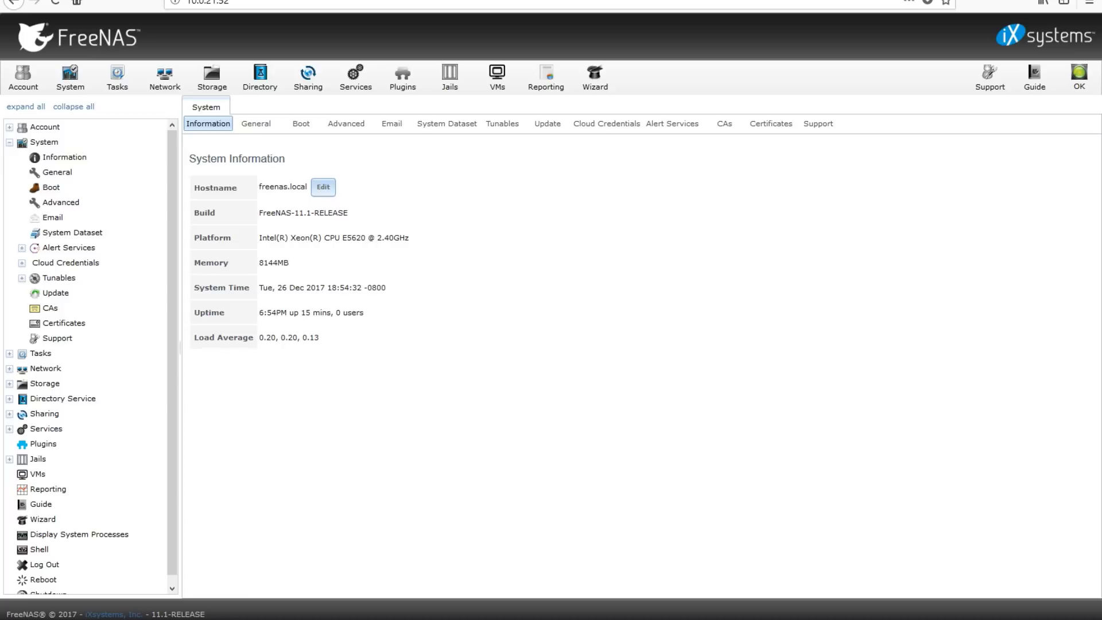